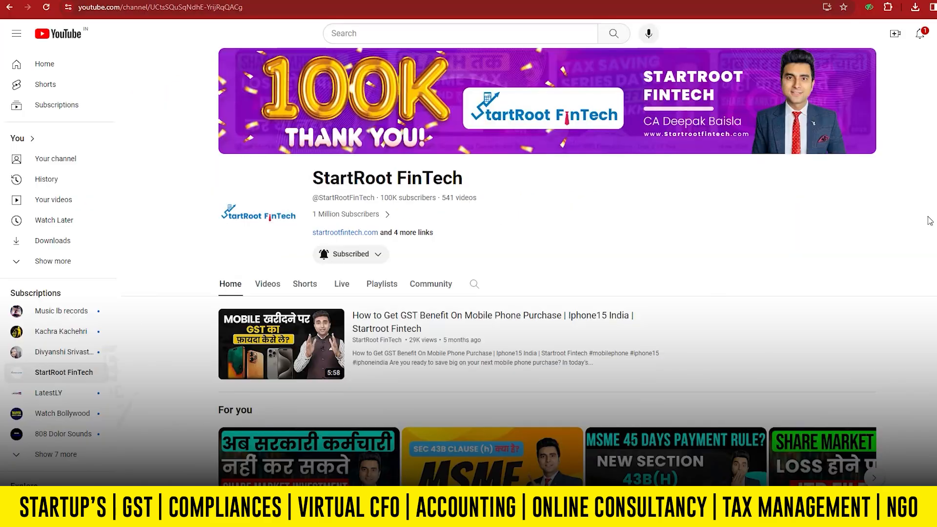
# Open the StartRoot FinTech channel's list of videos and look through its latest uploads
pyautogui.click(267, 284)
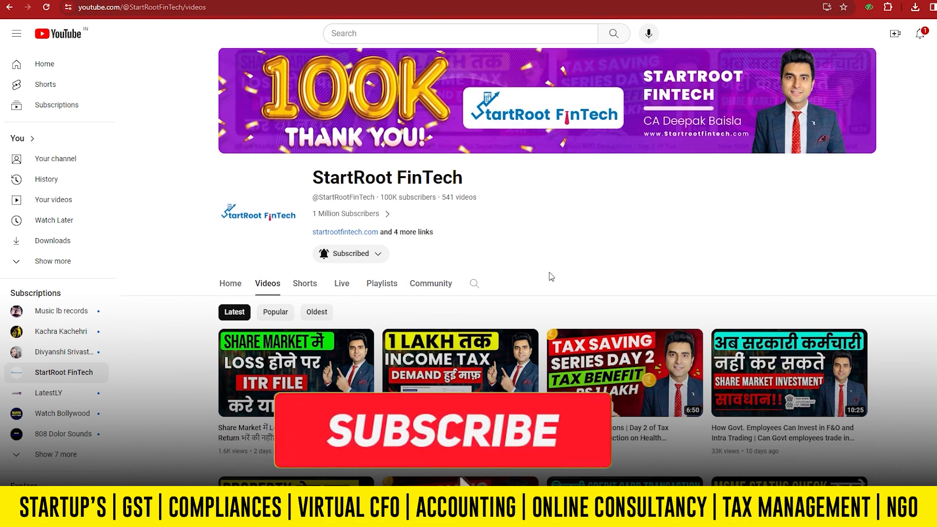
pyautogui.scroll(-5, 550, 274)
pyautogui.scroll(-8, 188, 296)
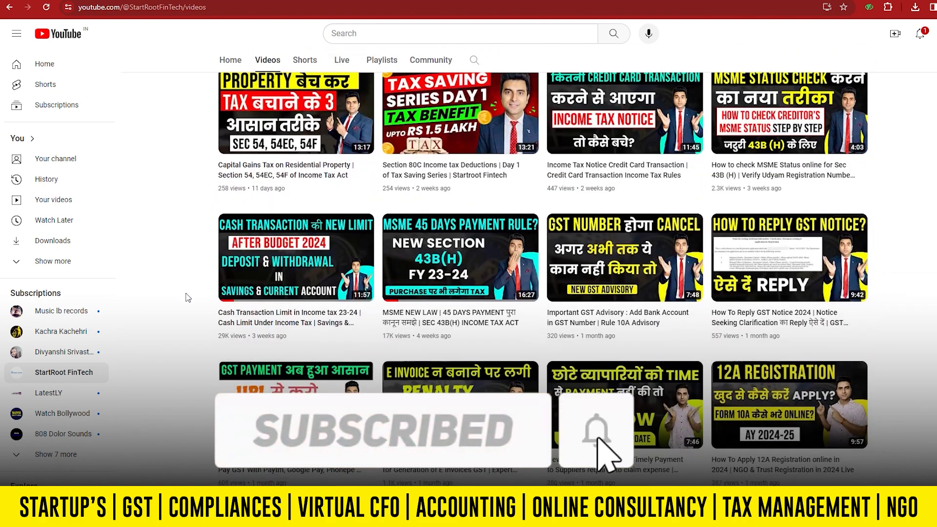
pyautogui.scroll(4, 188, 296)
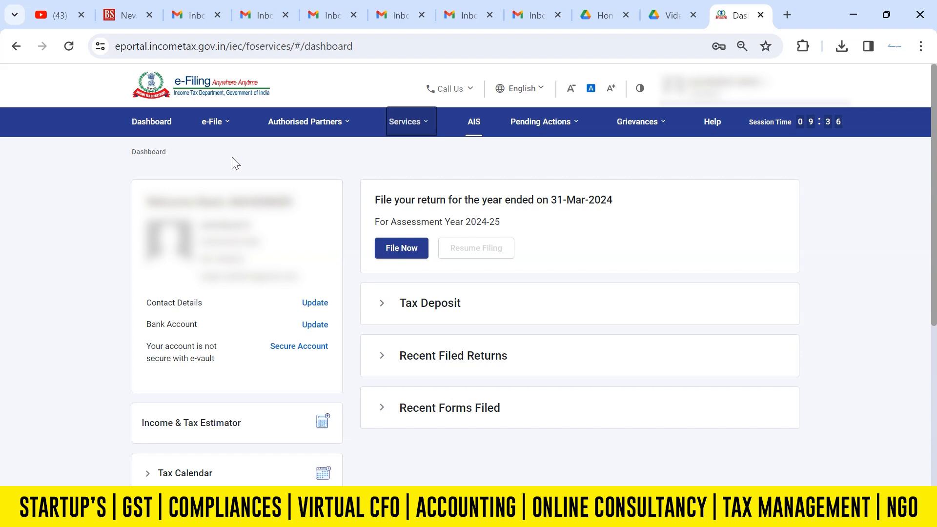
# Open income tax return filing from the e-Filing dashboard and choose assessment year 2024-25 (Current A.Y.) with the online mode
pyautogui.click(214, 121)
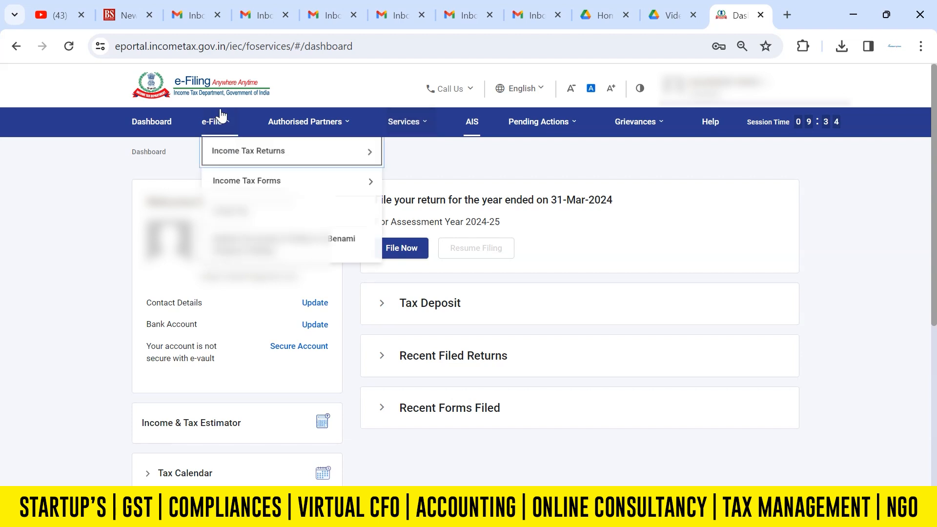
pyautogui.moveTo(205, 155)
pyautogui.click(435, 162)
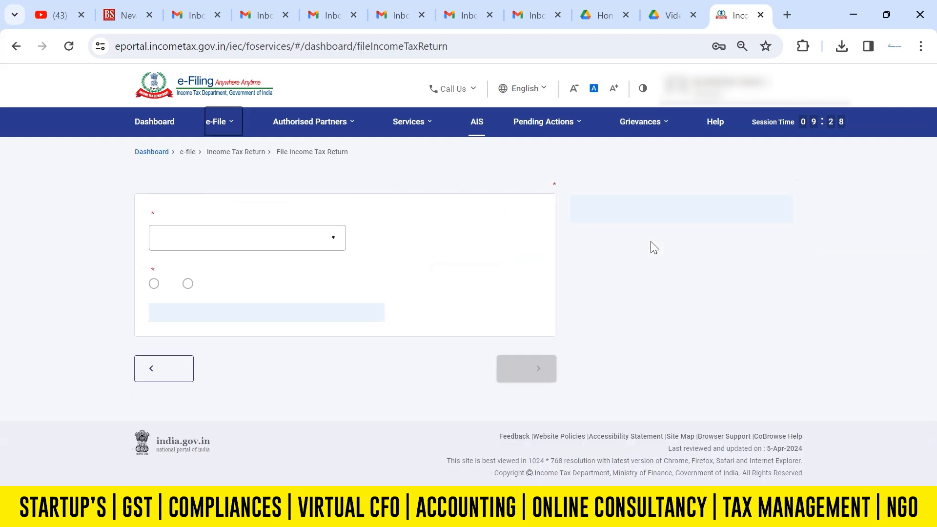
pyautogui.click(239, 270)
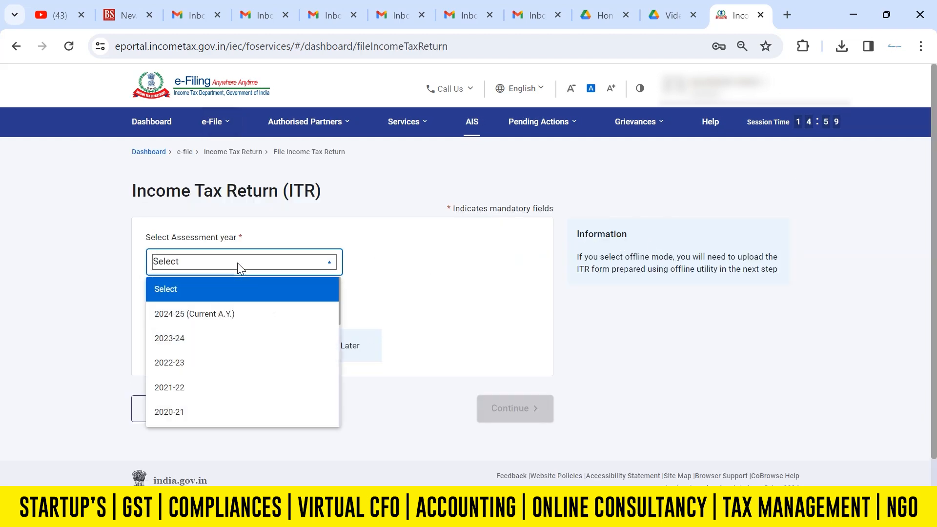
pyautogui.click(215, 315)
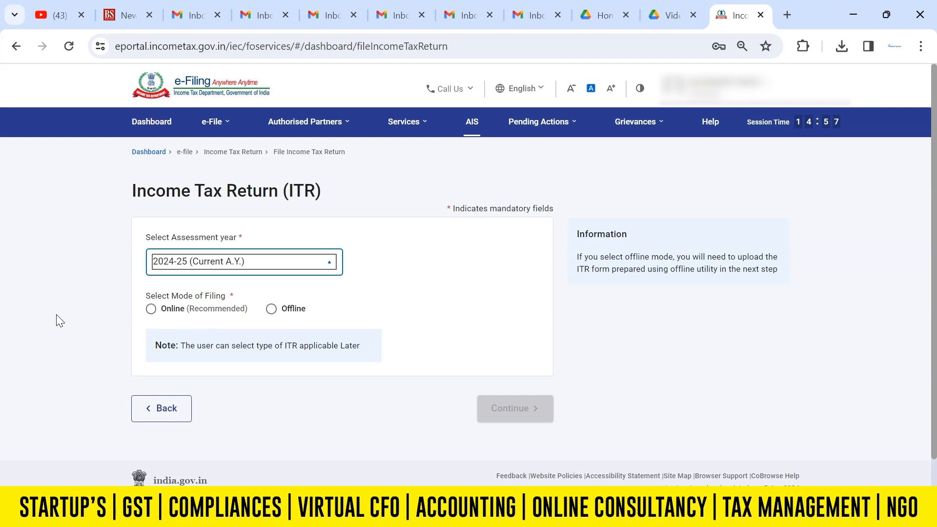
pyautogui.click(151, 310)
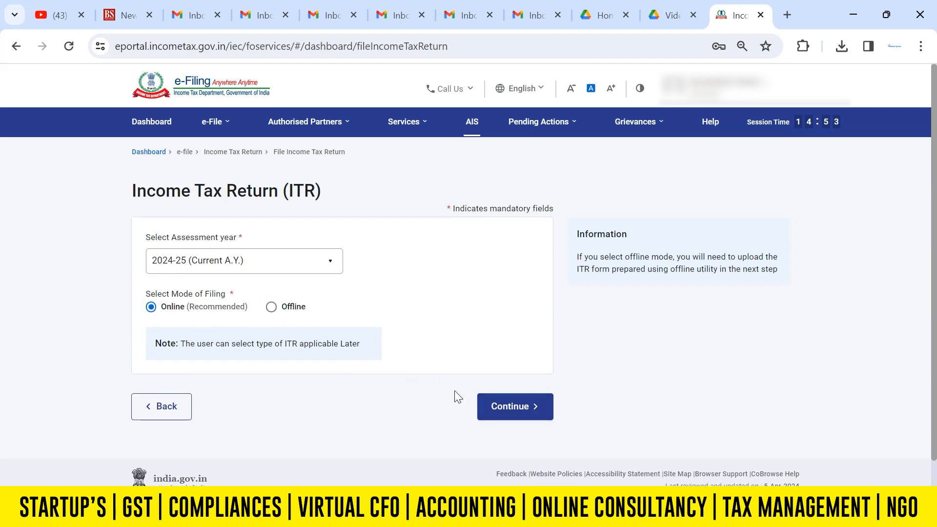
pyautogui.click(521, 410)
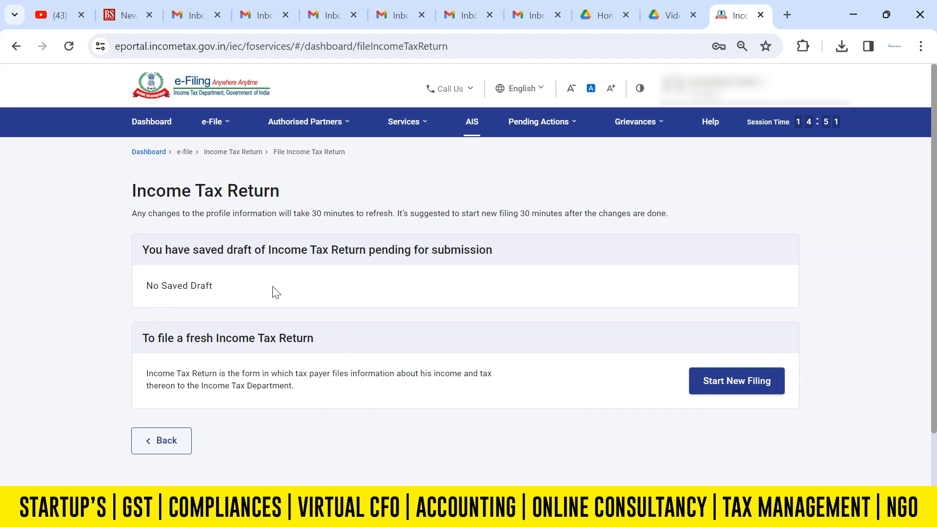
# Start a new filing with the Individual status and proceed with the ITR-1 form
pyautogui.click(732, 386)
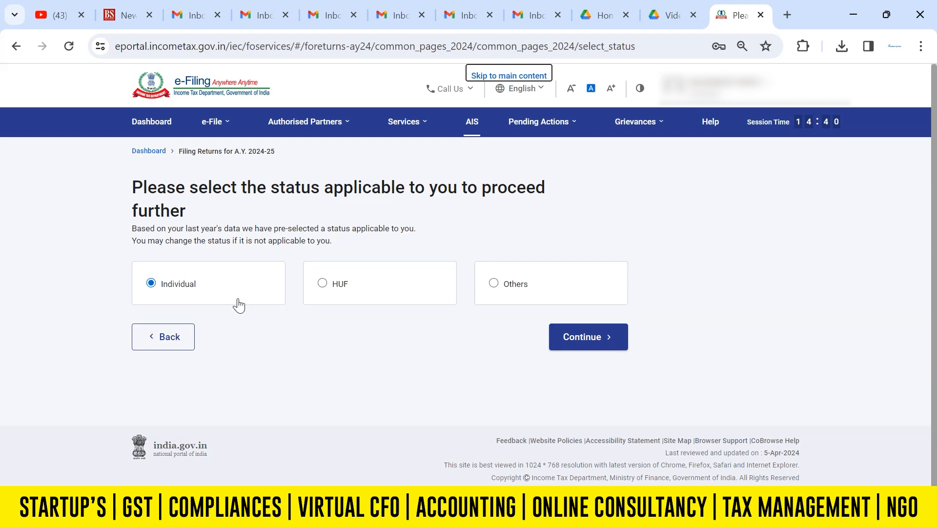
pyautogui.click(574, 336)
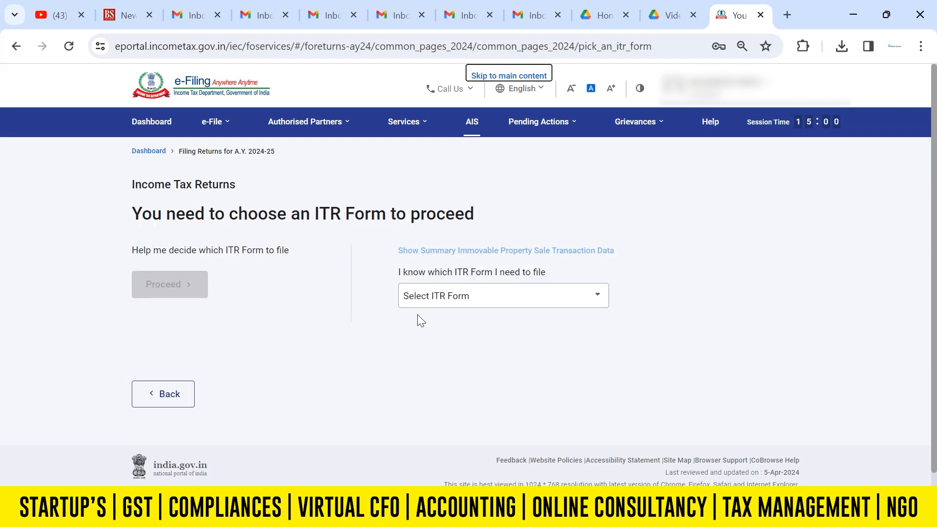
pyautogui.click(486, 299)
pyautogui.click(441, 348)
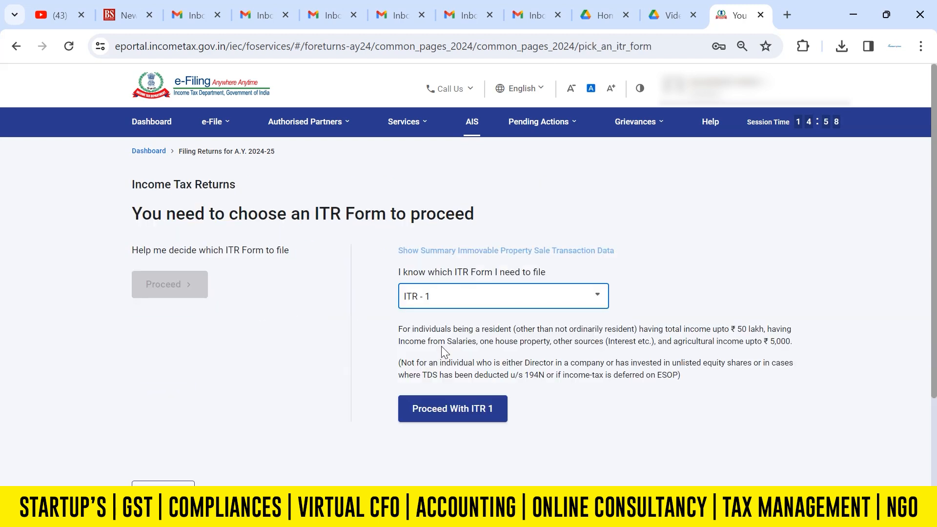
pyautogui.click(456, 413)
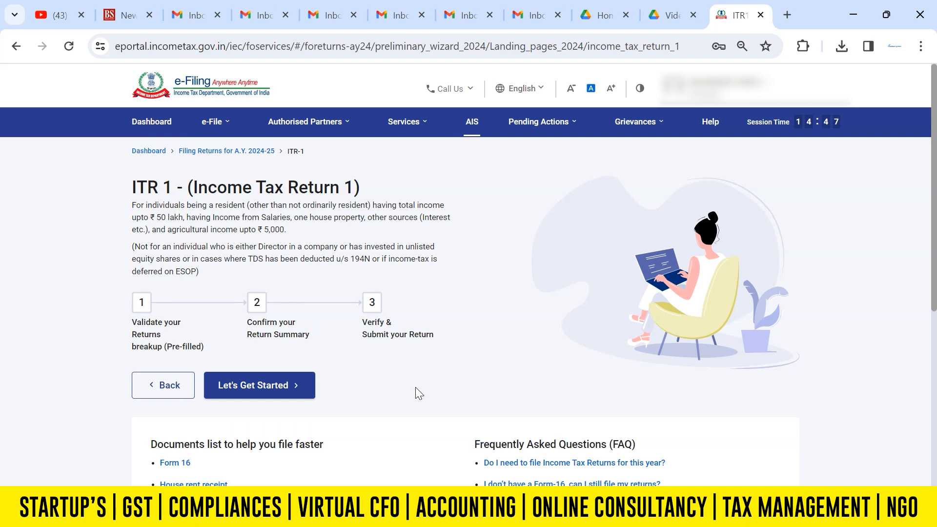
# Begin the ITR-1 return, give taxable income above the basic exemption limit as the filing reason, and acknowledge the pre-filled data notice
pyautogui.click(264, 388)
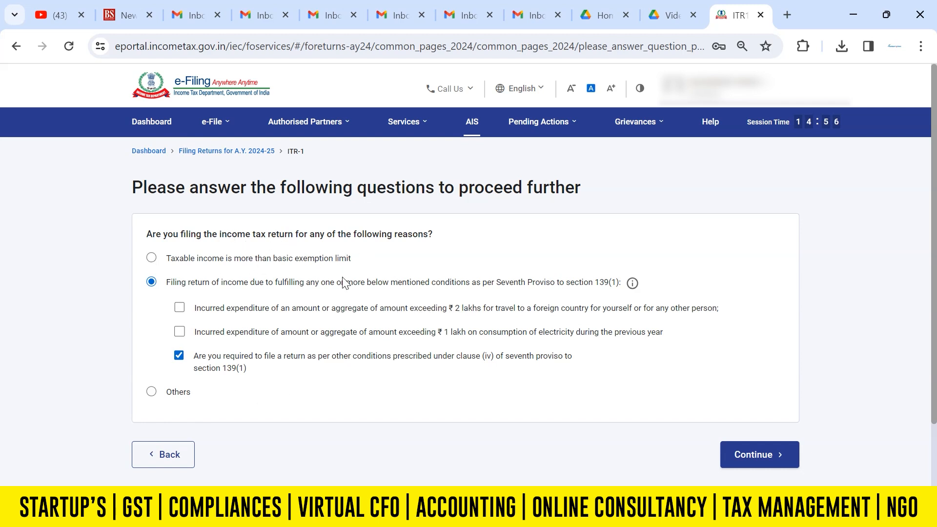
pyautogui.click(151, 259)
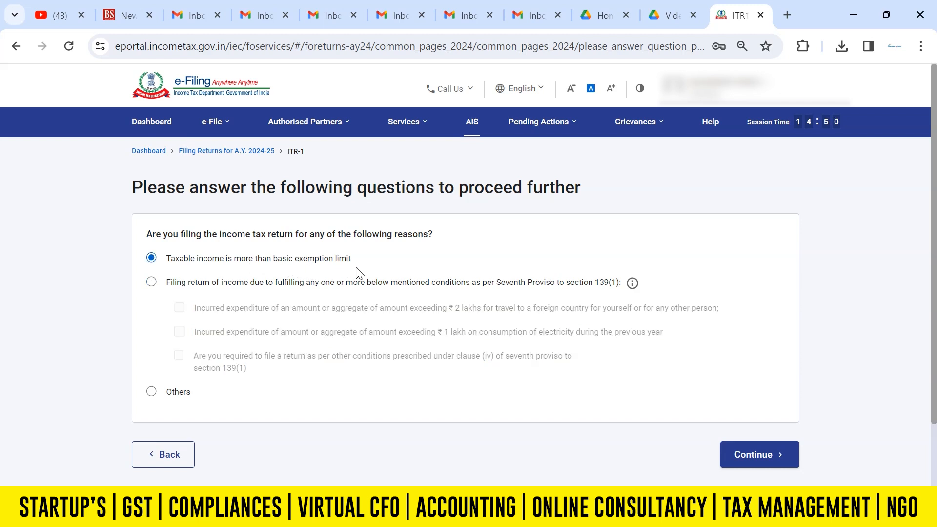
pyautogui.click(766, 455)
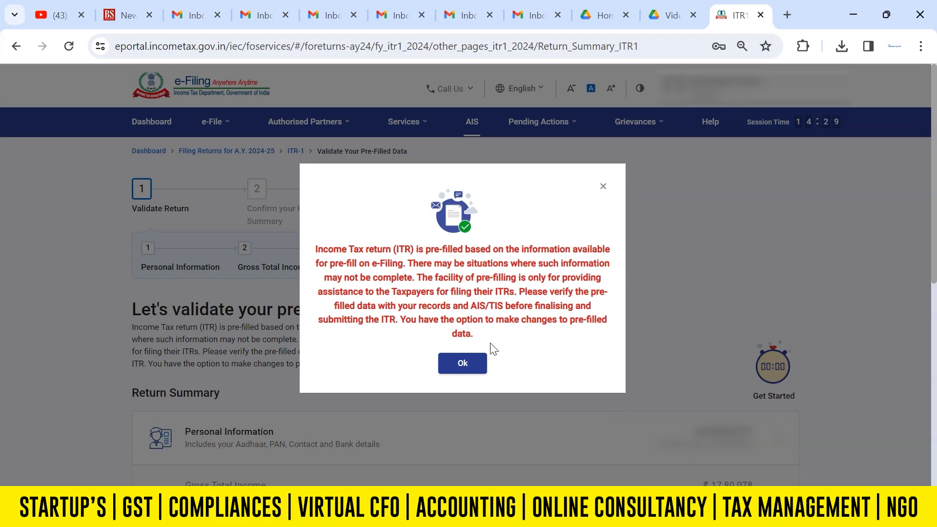
pyautogui.click(478, 366)
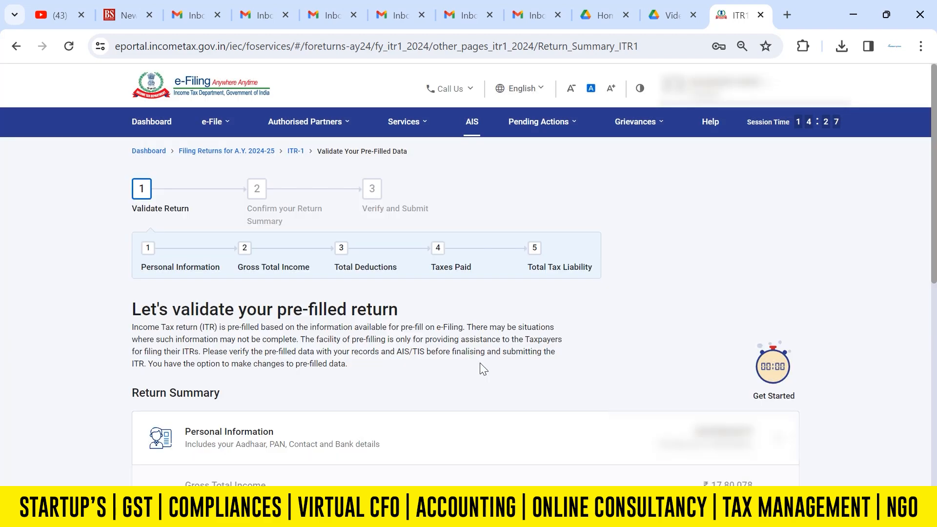
pyautogui.press('Tab')
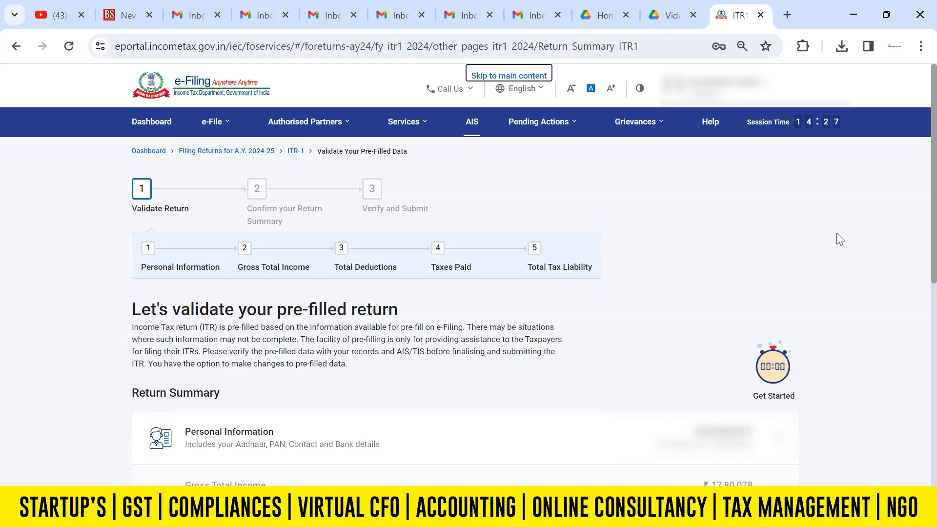
# Open the Personal Information section of the return and set the nature of employment to Others
pyautogui.scroll(-4, 529, 260)
pyautogui.click(541, 259)
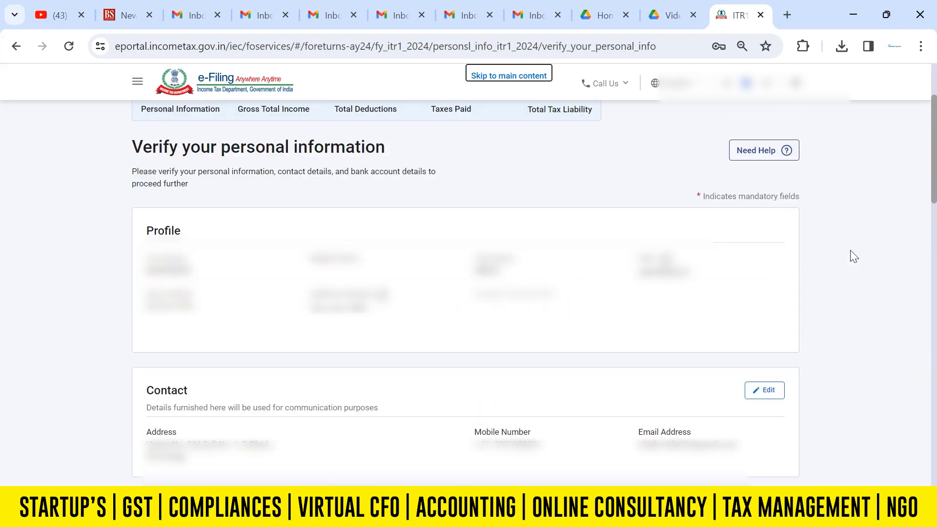
pyautogui.moveTo(935, 189); pyautogui.dragTo(935, 265)
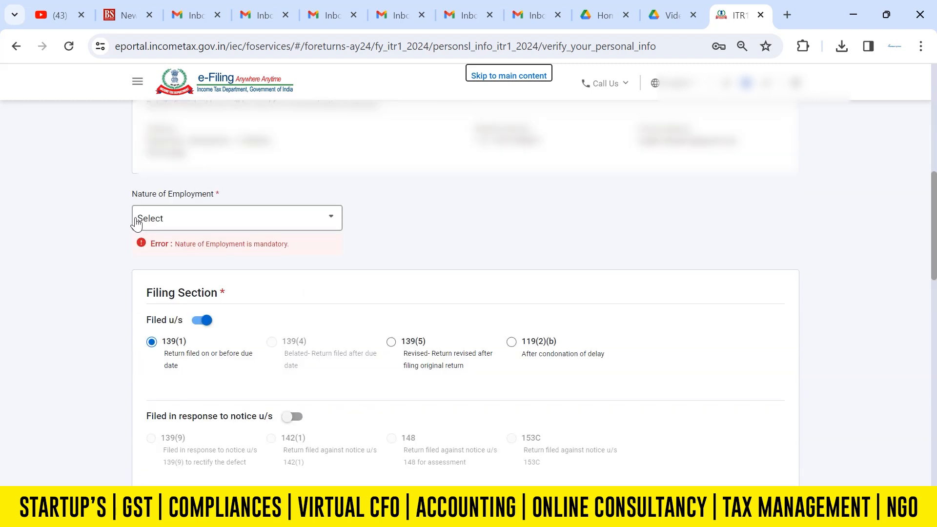
pyautogui.click(243, 220)
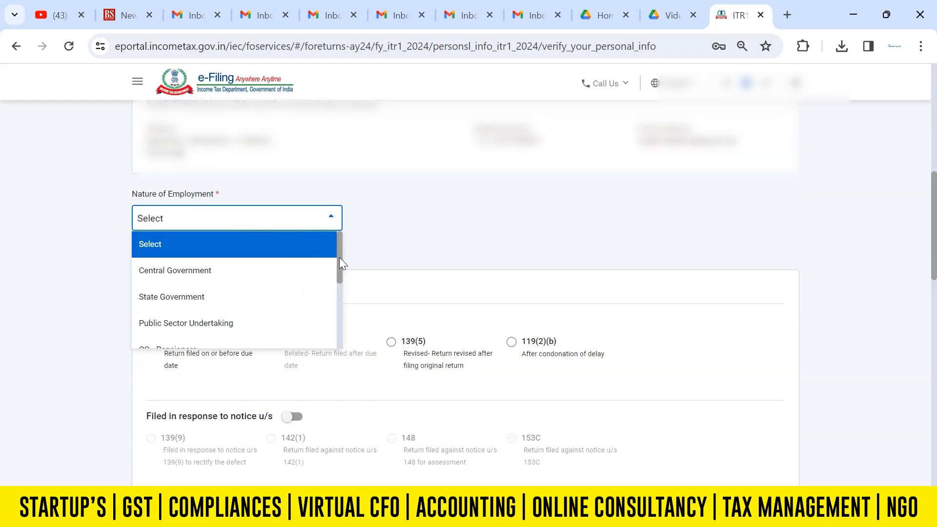
pyautogui.moveTo(339, 257); pyautogui.dragTo(237, 328)
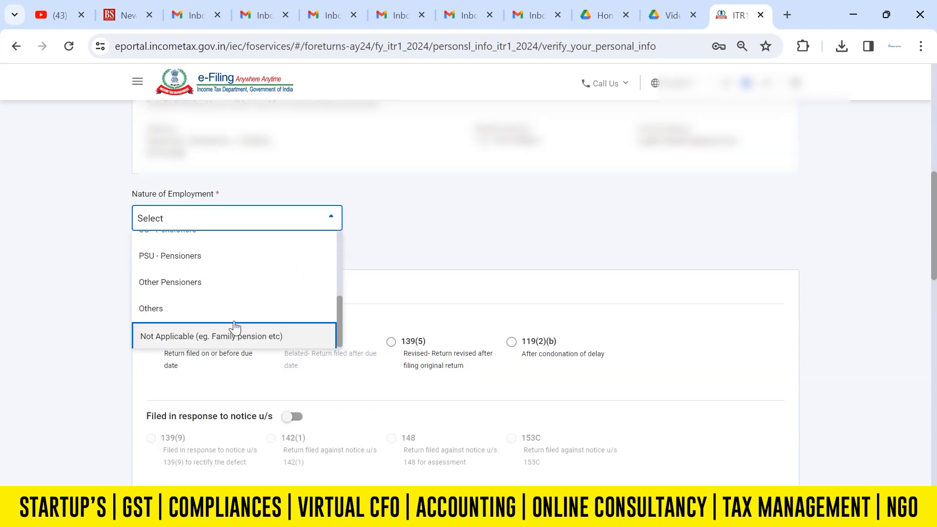
pyautogui.click(202, 318)
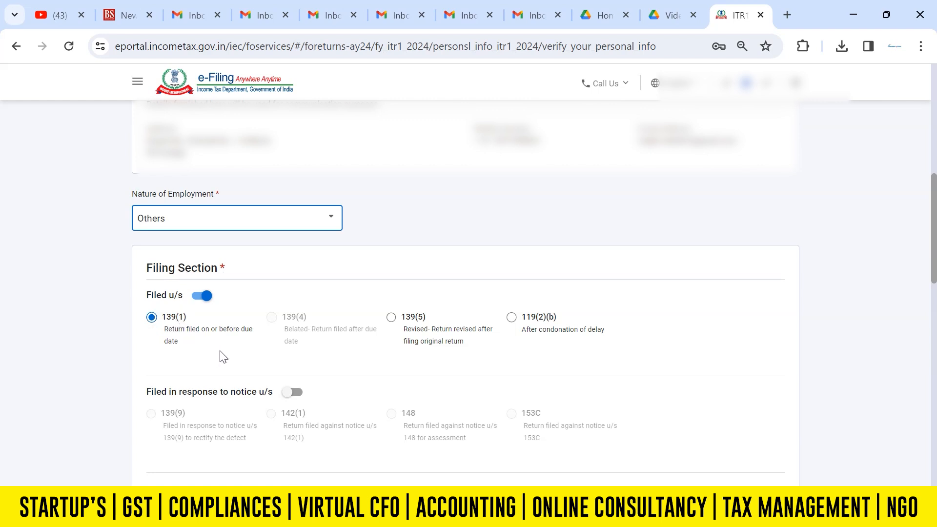
pyautogui.click(889, 236)
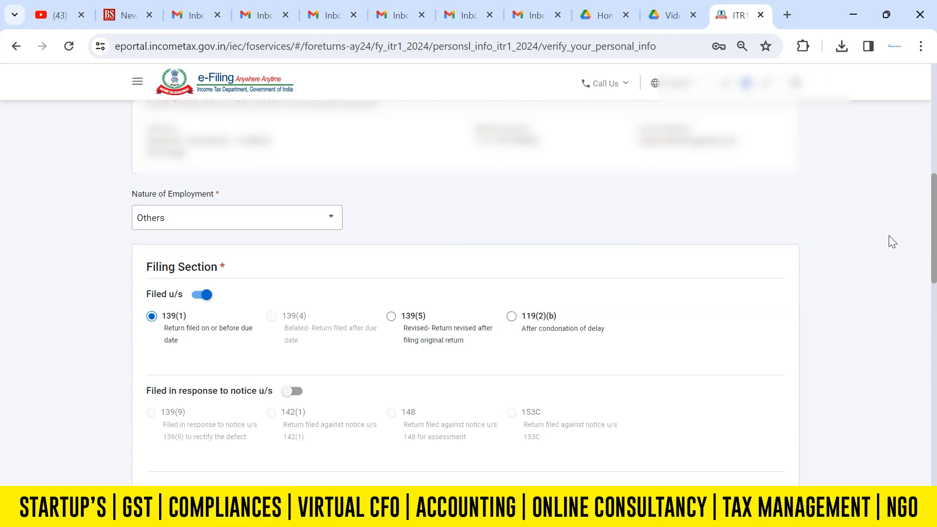
# Answer Yes to opting out of the new tax regime under section 115BAC(6) and confirm the personal information
pyautogui.scroll(-9, 935, 242)
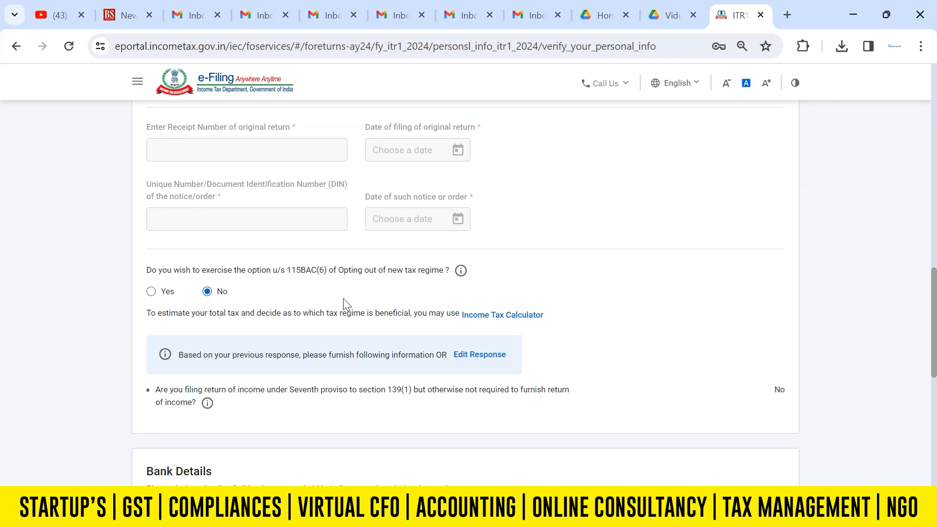
pyautogui.click(152, 293)
pyautogui.moveTo(935, 318); pyautogui.dragTo(934, 407)
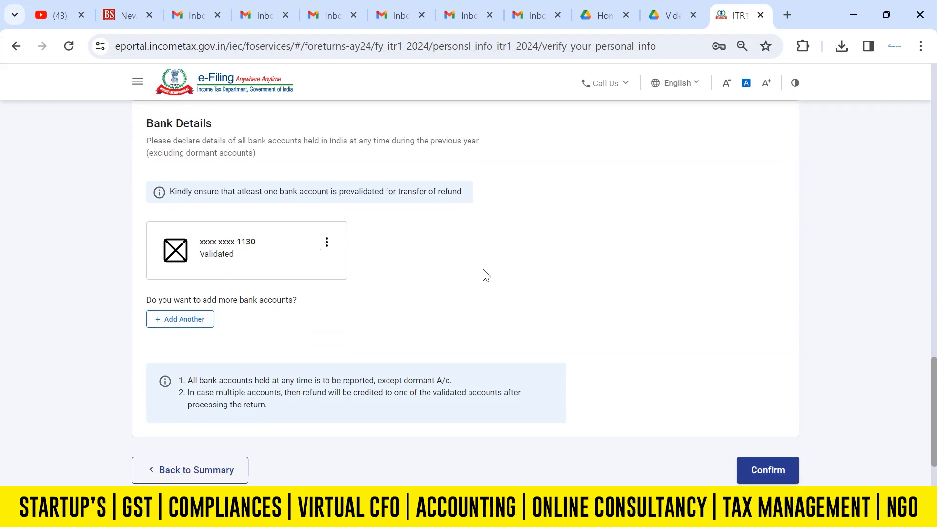
pyautogui.click(765, 470)
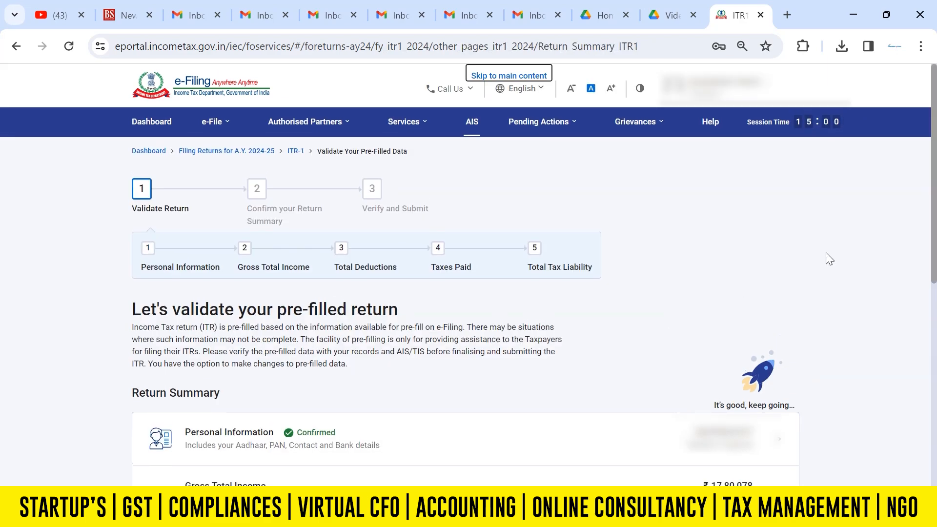
# Open the Gross Total Income section and skip its salary exemption questions to reach the income source details
pyautogui.scroll(-4, 935, 220)
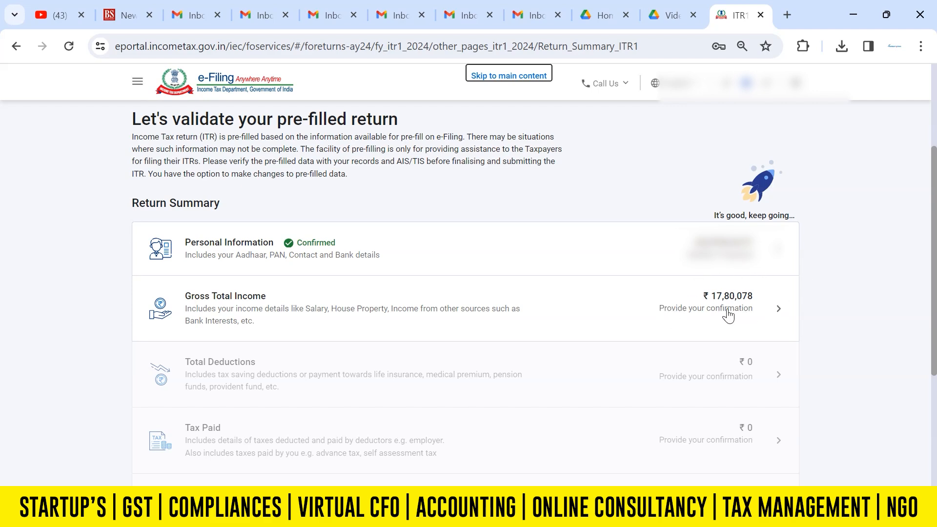
pyautogui.click(523, 303)
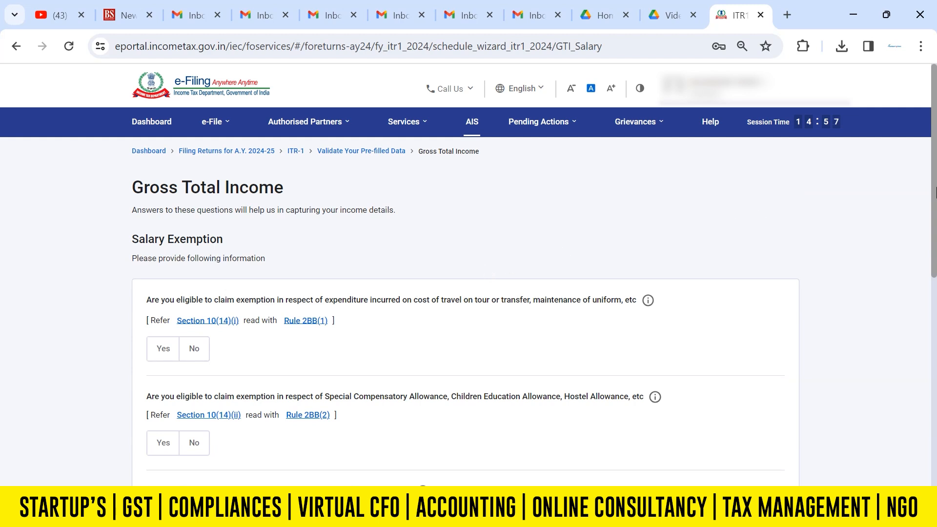
pyautogui.scroll(-2, 467, 192)
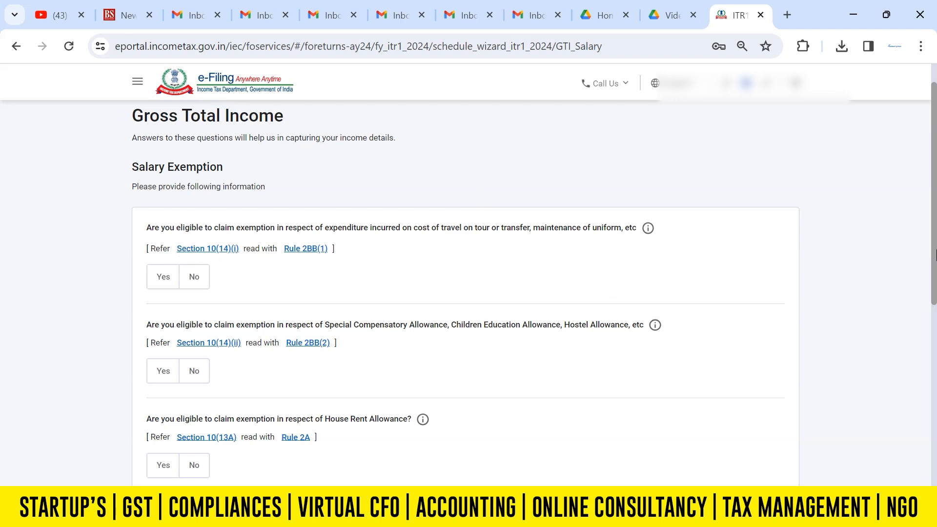
pyautogui.scroll(-1, 935, 254)
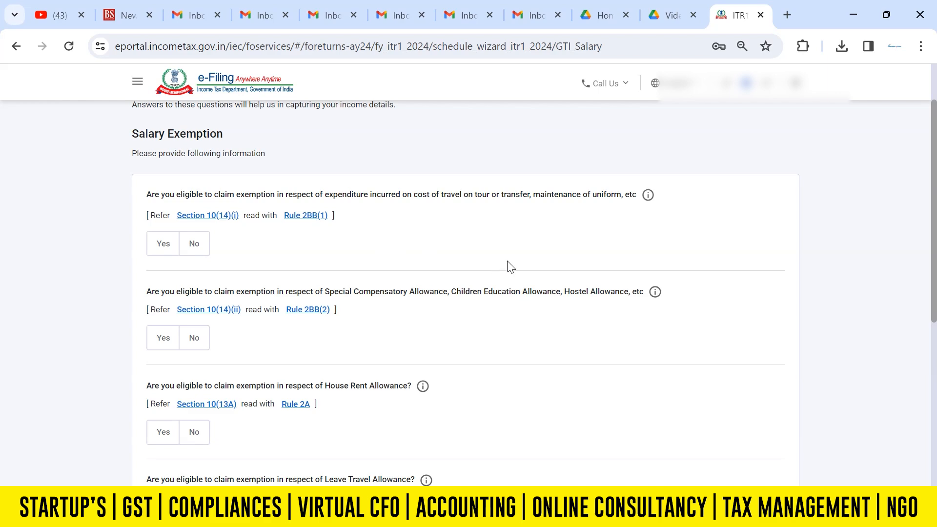
pyautogui.moveTo(934, 235); pyautogui.dragTo(935, 257)
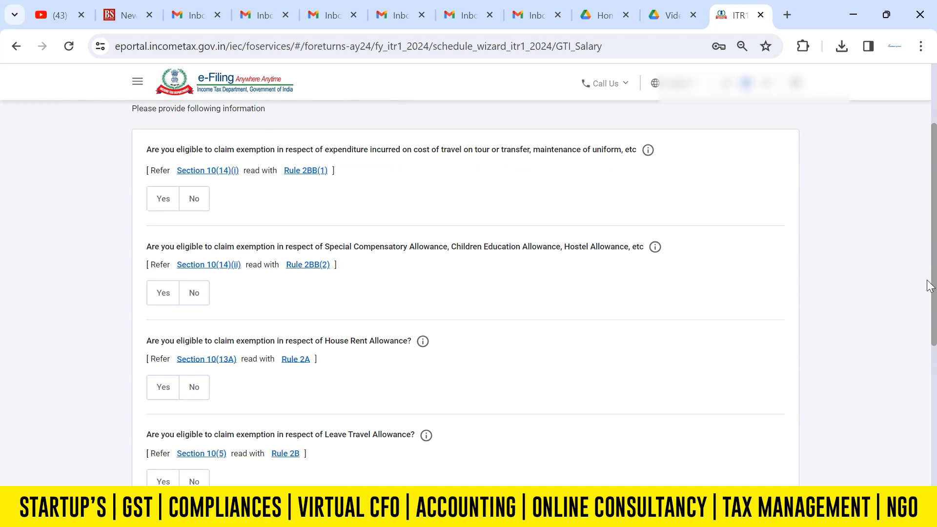
pyautogui.moveTo(929, 285); pyautogui.dragTo(932, 409)
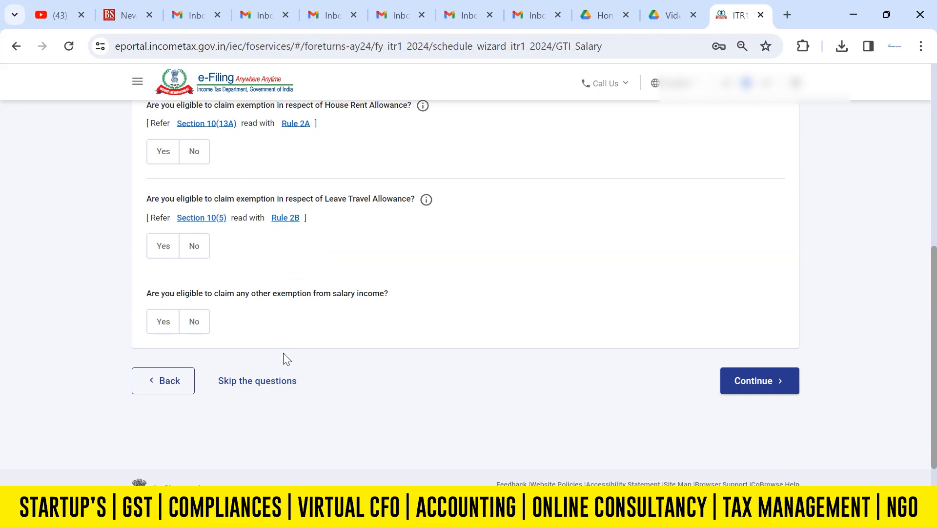
pyautogui.click(272, 384)
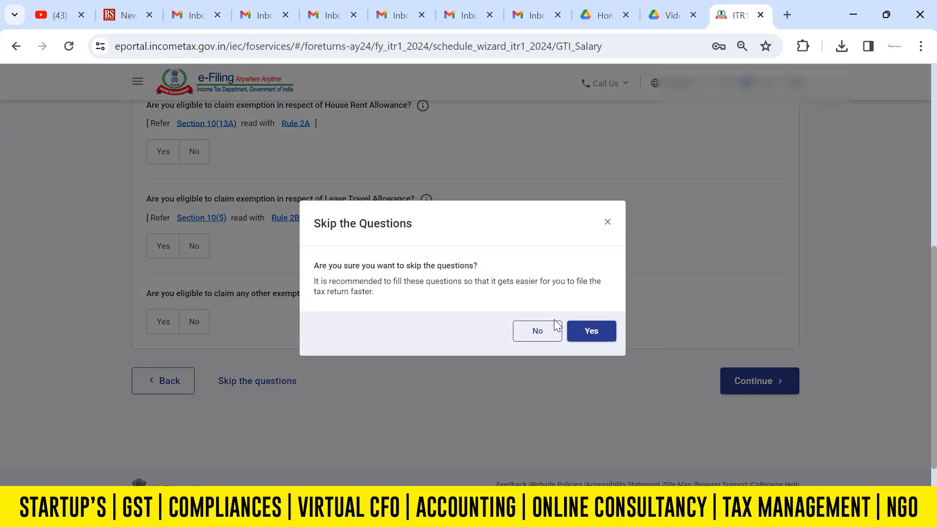
pyautogui.click(599, 330)
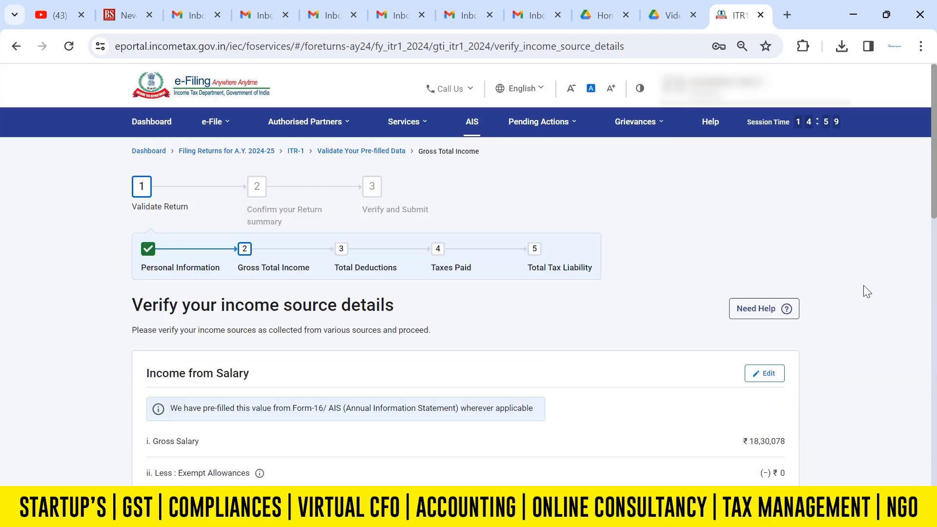
# Add a breakup for the income from house property and set the type of house property to Self Occupied
pyautogui.scroll(-3, 935, 210)
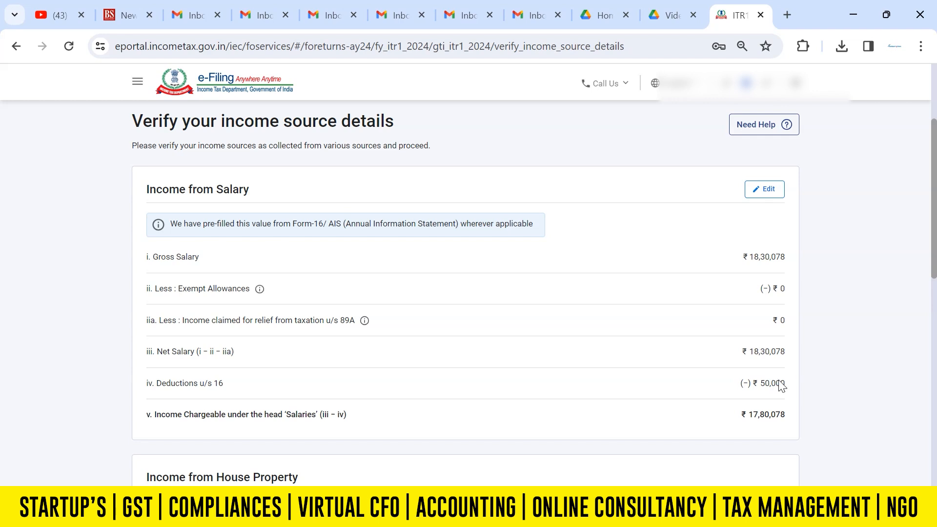
pyautogui.moveTo(935, 248); pyautogui.dragTo(935, 289)
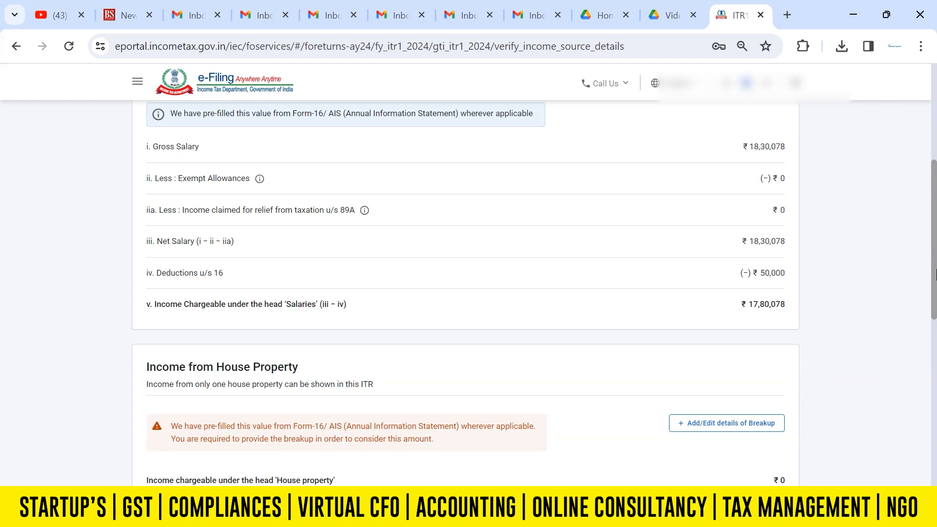
pyautogui.moveTo(934, 274); pyautogui.dragTo(932, 336)
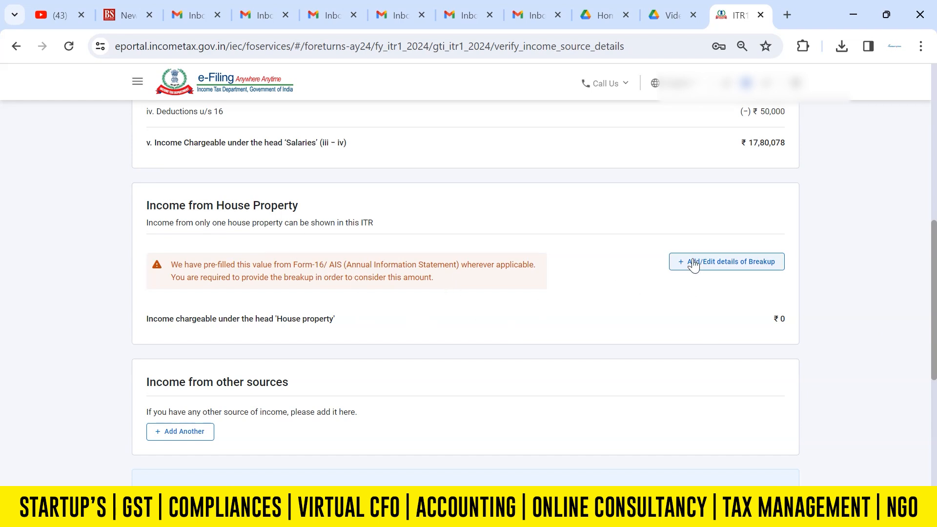
pyautogui.click(718, 262)
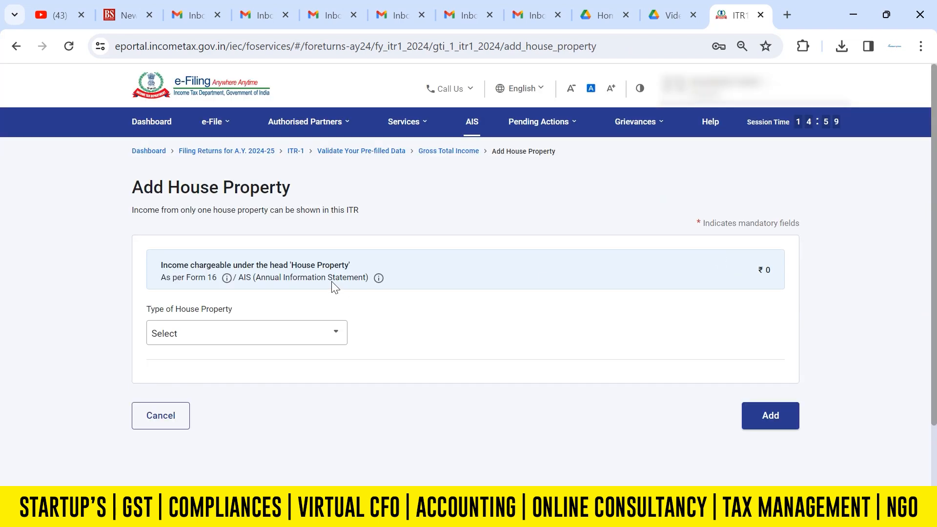
pyautogui.click(225, 338)
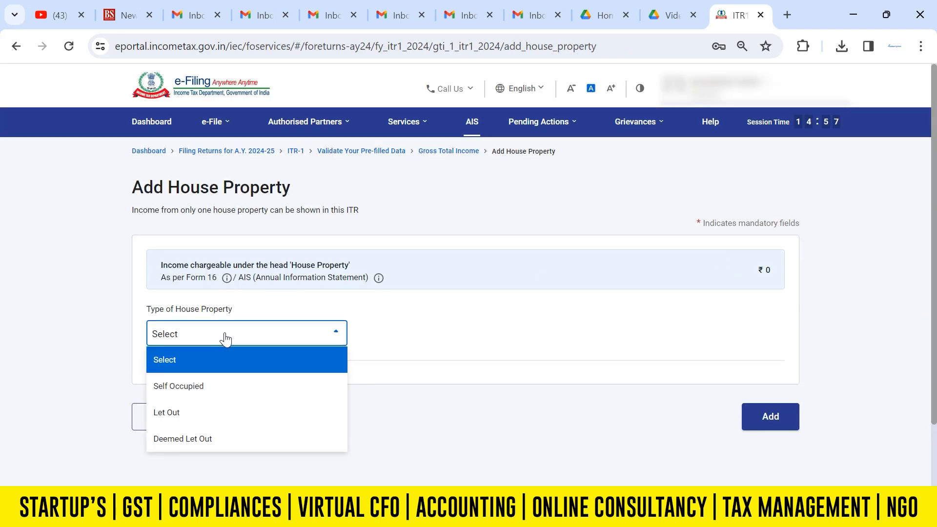
pyautogui.click(198, 387)
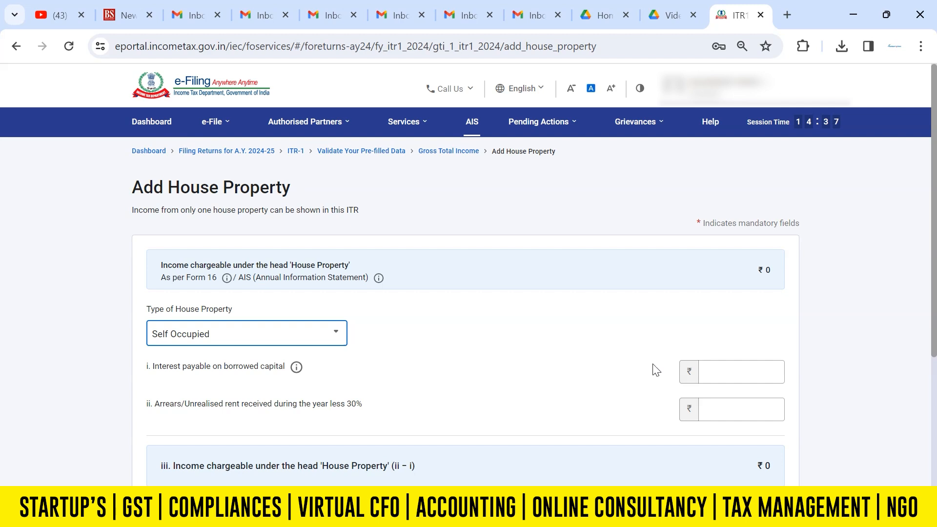
pyautogui.click(335, 331)
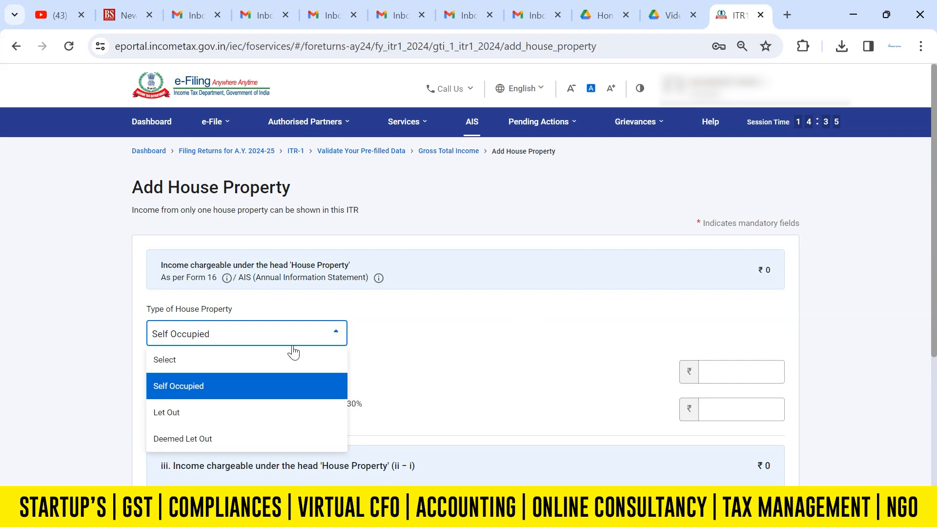
pyautogui.click(455, 330)
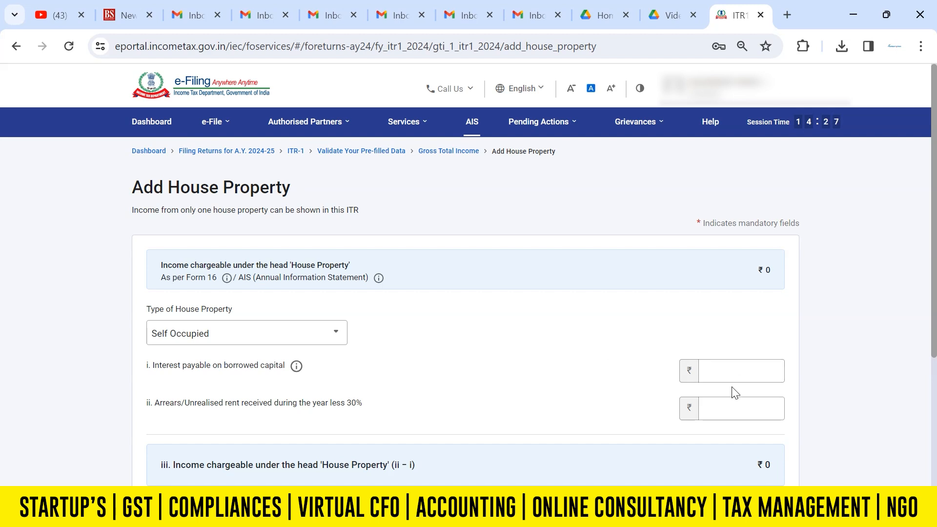
# Enter 2,00,000 as the interest payable on borrowed capital and add the house property to the return
pyautogui.click(724, 364)
pyautogui.write('200000')
pyautogui.press('Tab')
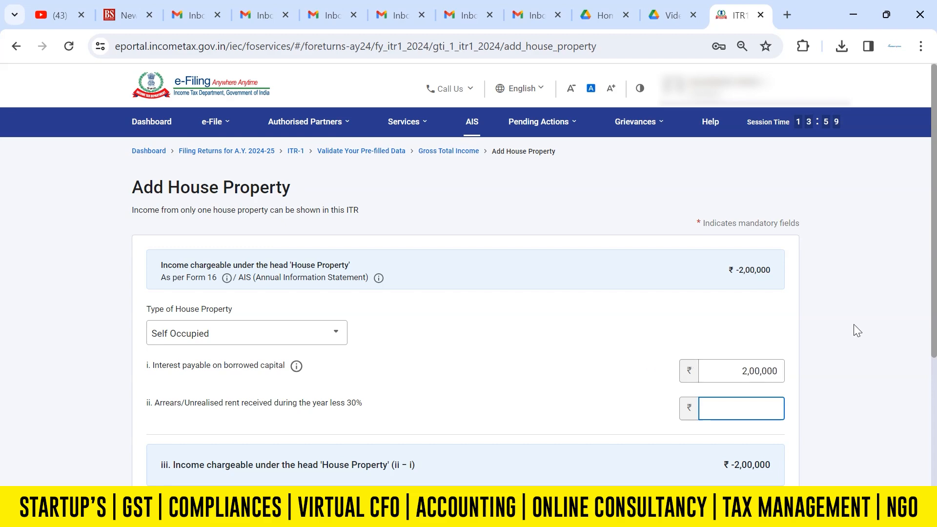
pyautogui.scroll(-3, 869, 361)
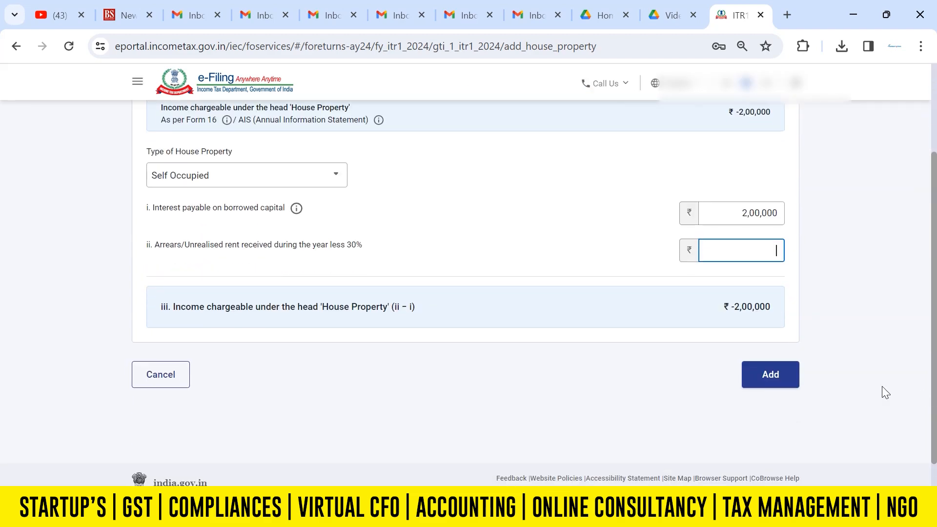
pyautogui.click(766, 376)
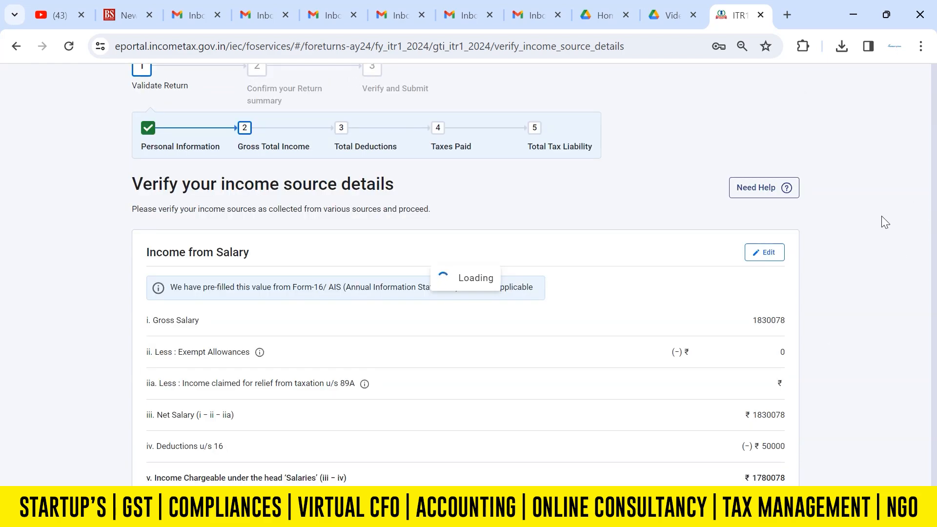
# Add income from other sources, answering Yes to savings bank account interest with an amount of 5,600
pyautogui.scroll(-8, 934, 178)
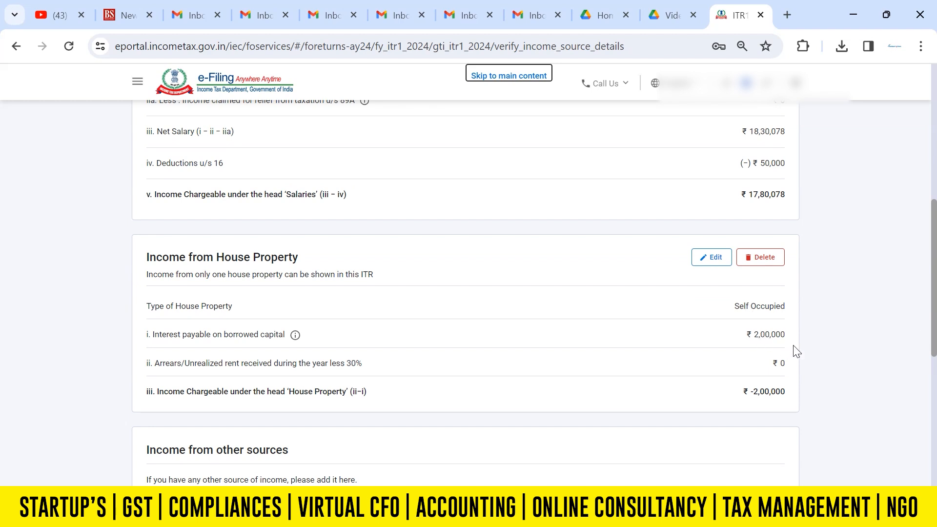
pyautogui.scroll(-3, 935, 325)
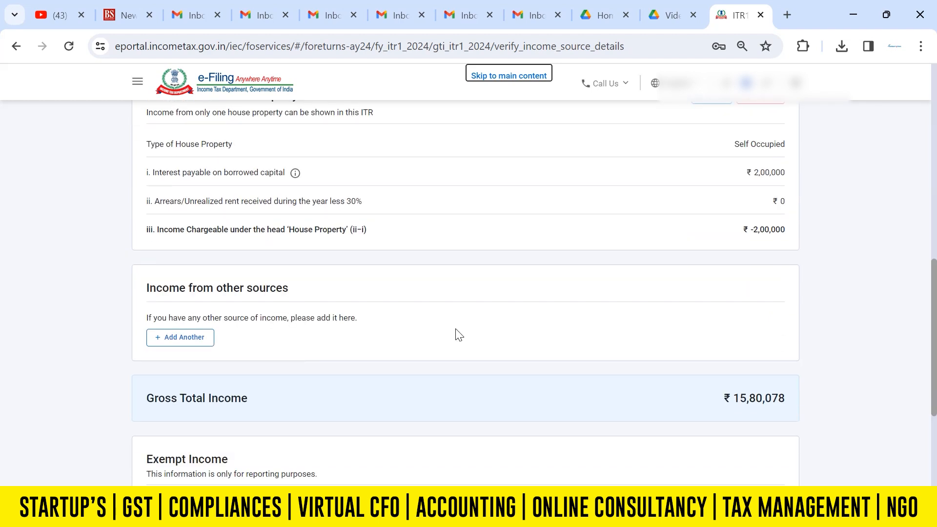
pyautogui.click(195, 337)
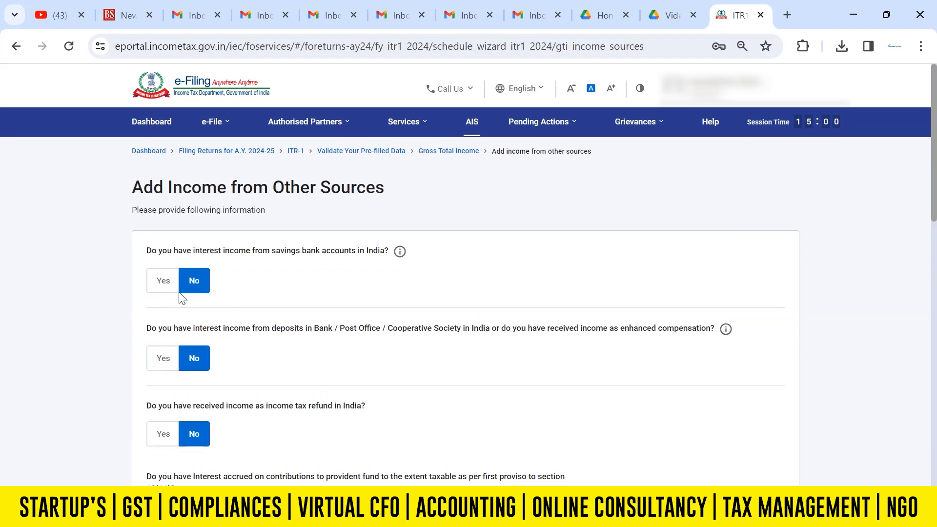
pyautogui.click(163, 282)
pyautogui.click(189, 321)
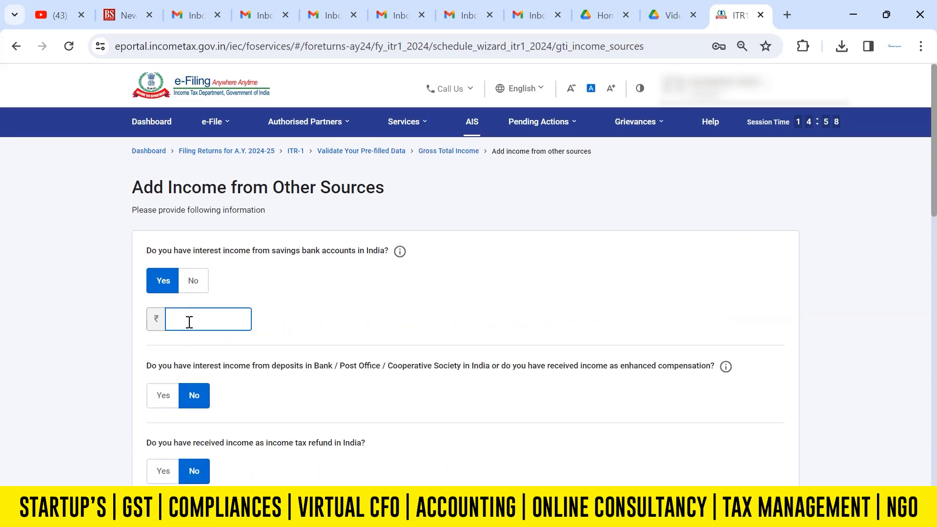
pyautogui.write('5600')
pyautogui.click(895, 307)
pyautogui.scroll(-3, 345, 244)
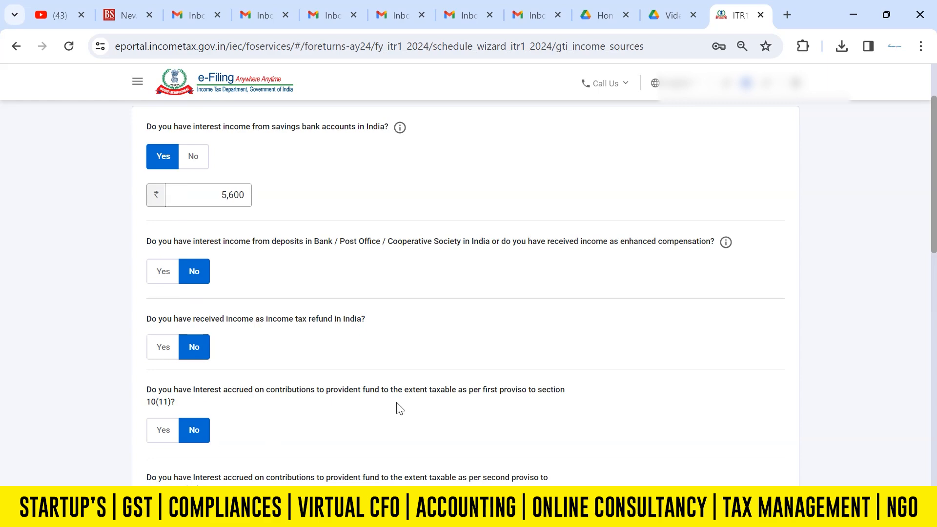
pyautogui.moveTo(935, 229); pyautogui.dragTo(935, 442)
pyautogui.click(739, 407)
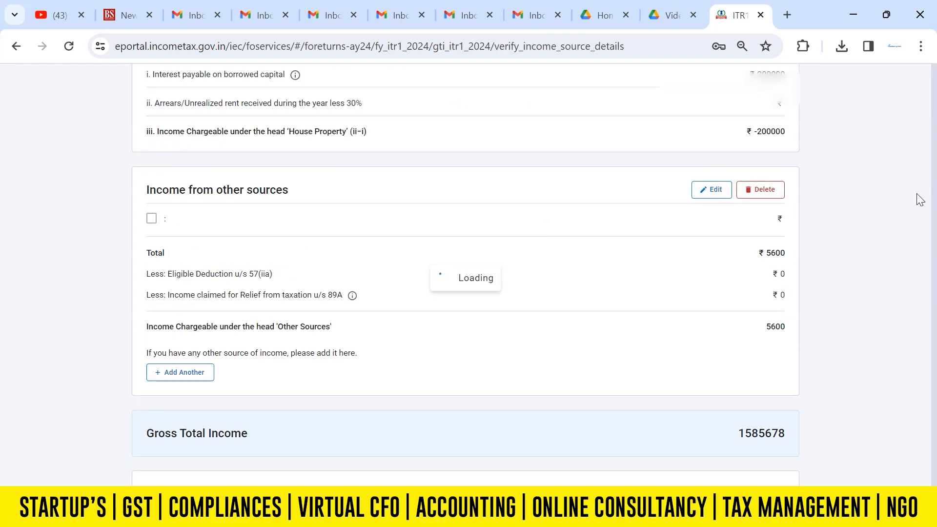
# Review the salary, house property and other sources entries, and confirm the Gross Total Income section
pyautogui.moveTo(935, 172); pyautogui.dragTo(935, 271)
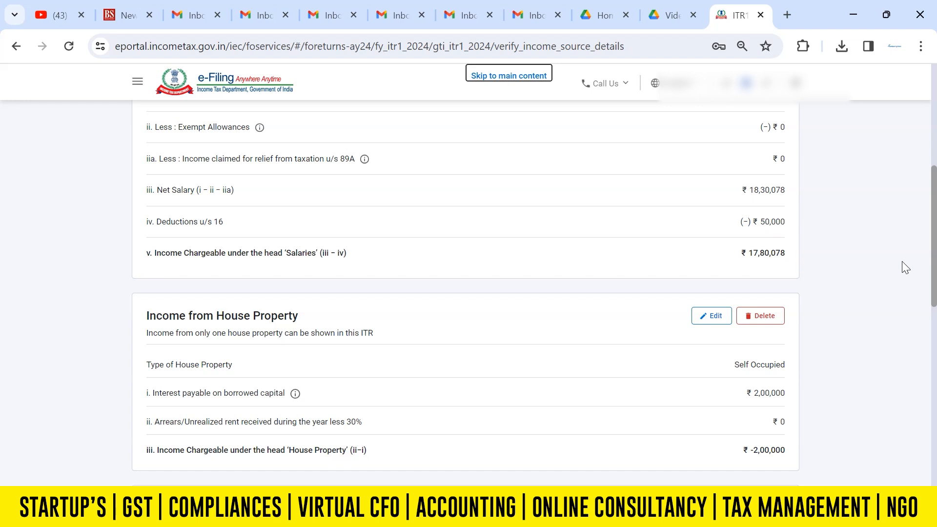
pyautogui.scroll(-2, 935, 267)
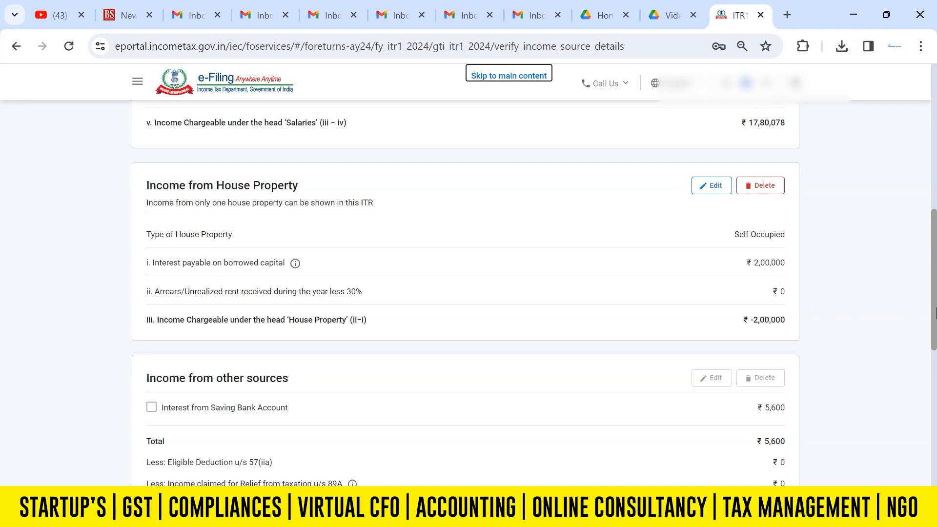
pyautogui.moveTo(936, 312); pyautogui.dragTo(933, 366)
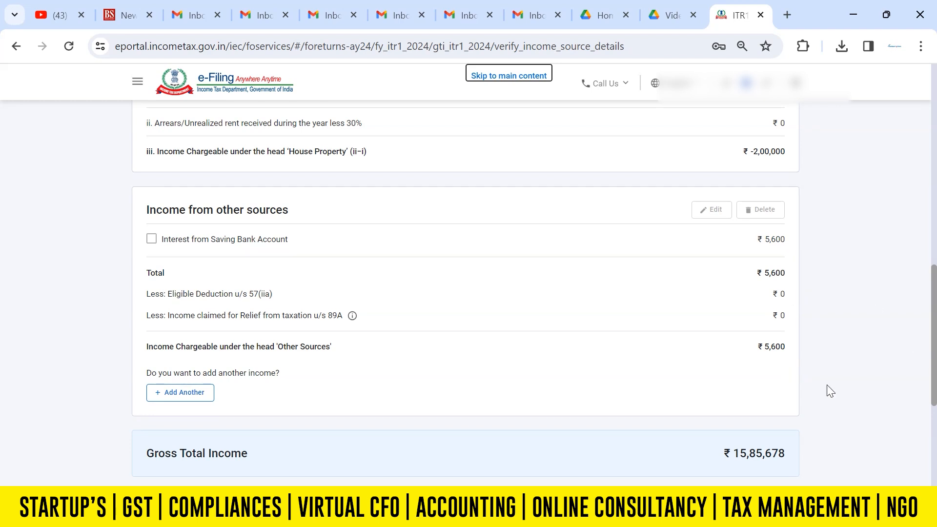
pyautogui.scroll(-5, 934, 342)
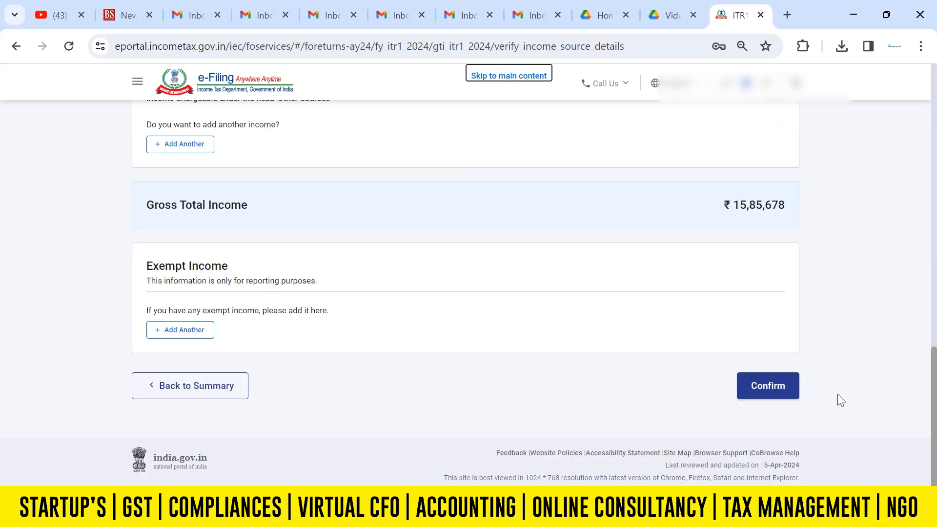
pyautogui.click(776, 395)
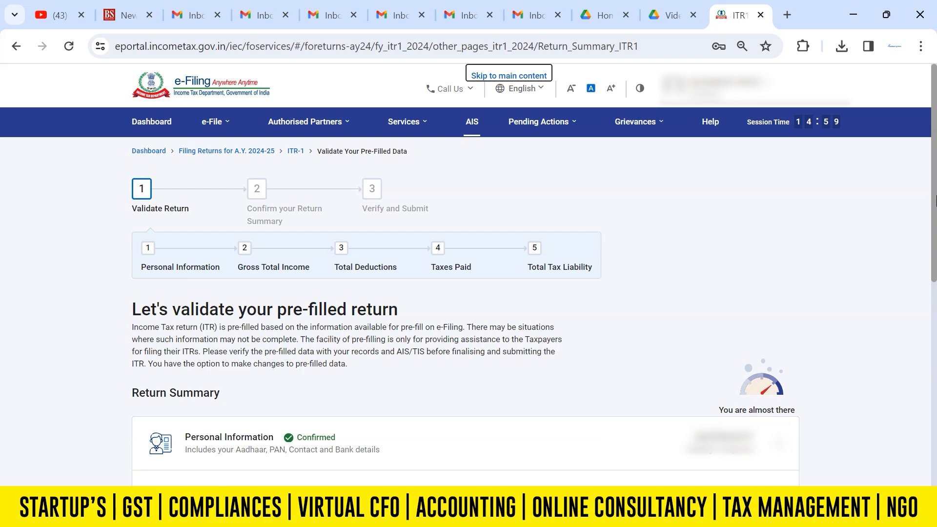
# Open the Total Deductions section and answer Yes to the Section 80C question on provident fund and life insurance payments
pyautogui.scroll(-4, 225, 222)
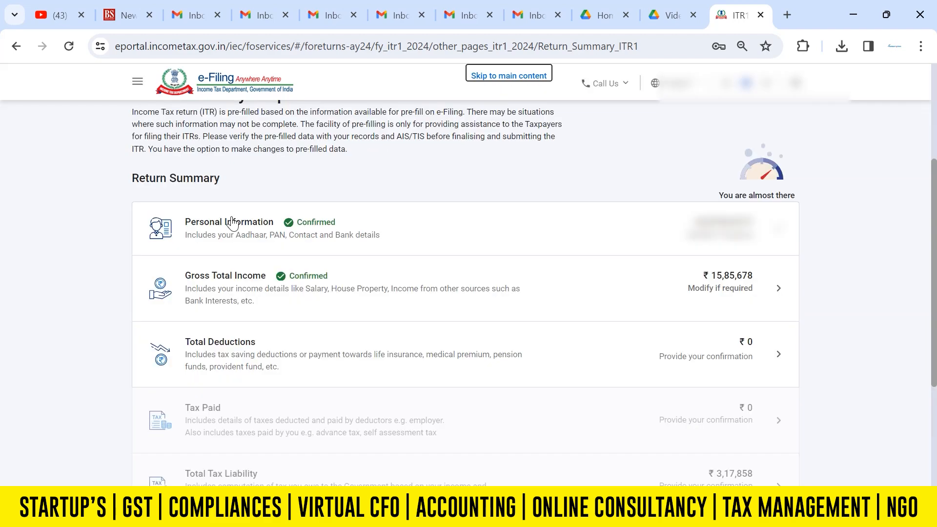
pyautogui.click(297, 354)
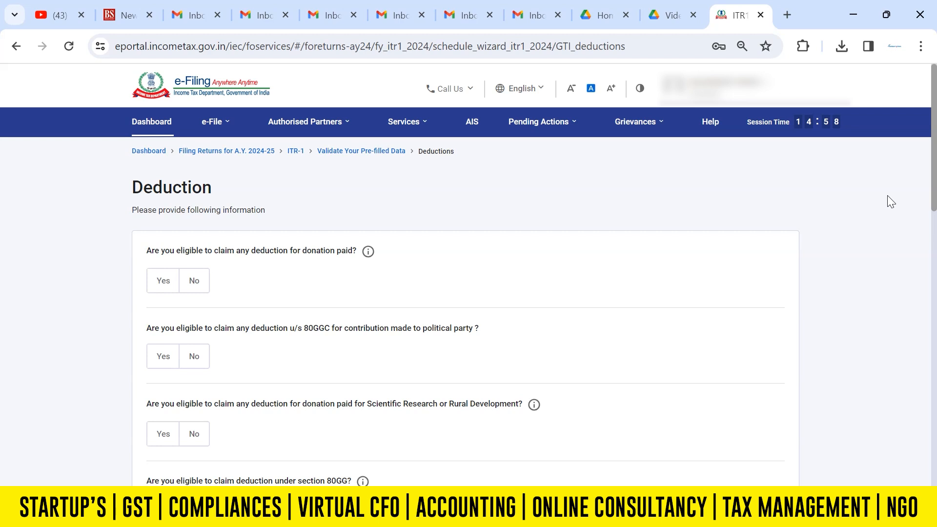
pyautogui.moveTo(934, 184); pyautogui.dragTo(936, 215)
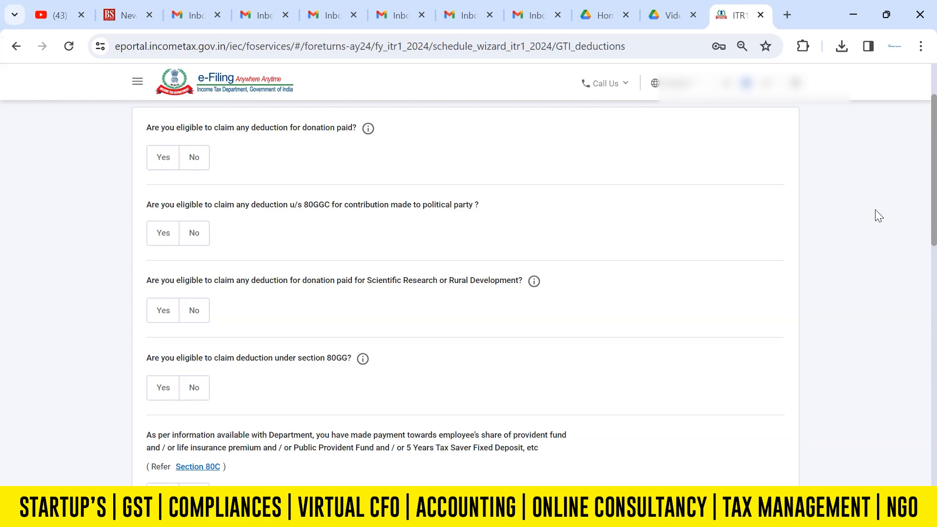
pyautogui.moveTo(935, 196)
pyautogui.mouseDown()
pyautogui.moveTo(936, 160)
pyautogui.moveTo(936, 184)
pyautogui.mouseUp()
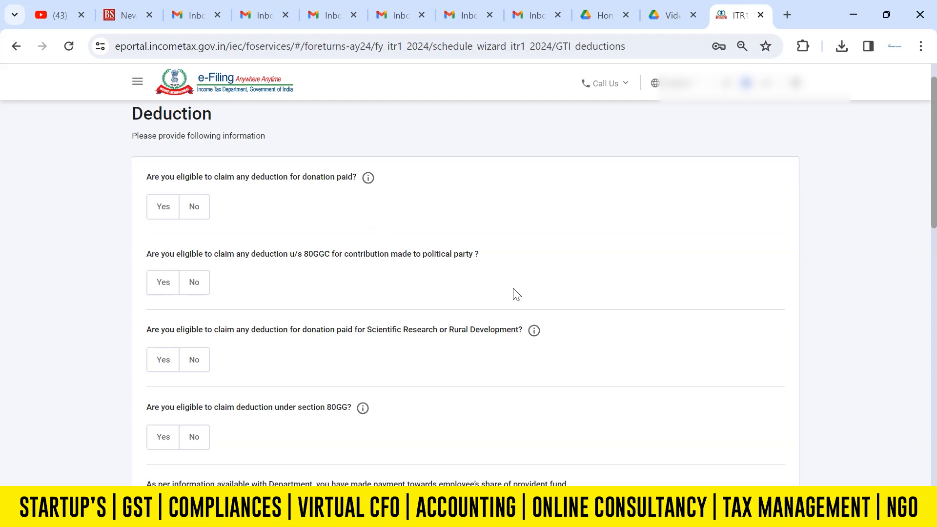
pyautogui.moveTo(935, 210); pyautogui.dragTo(927, 259)
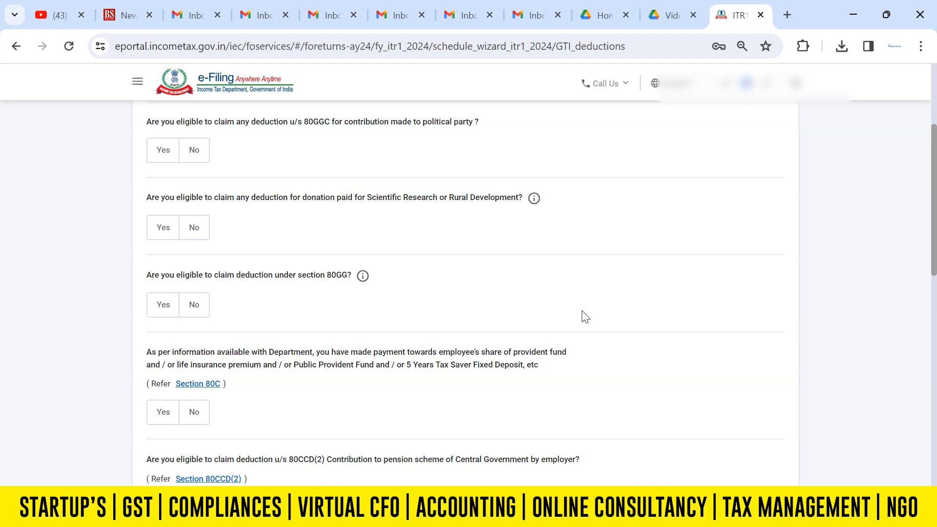
pyautogui.moveTo(930, 259); pyautogui.dragTo(929, 300)
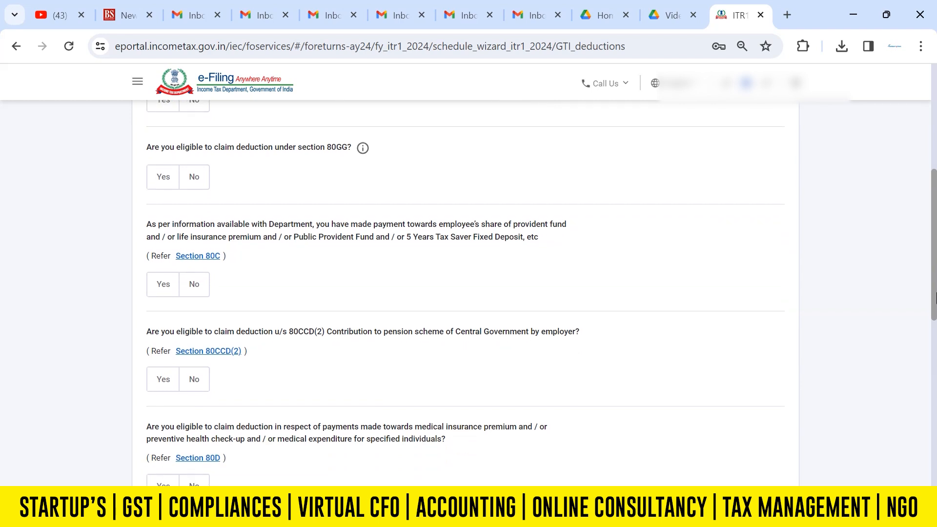
pyautogui.click(163, 288)
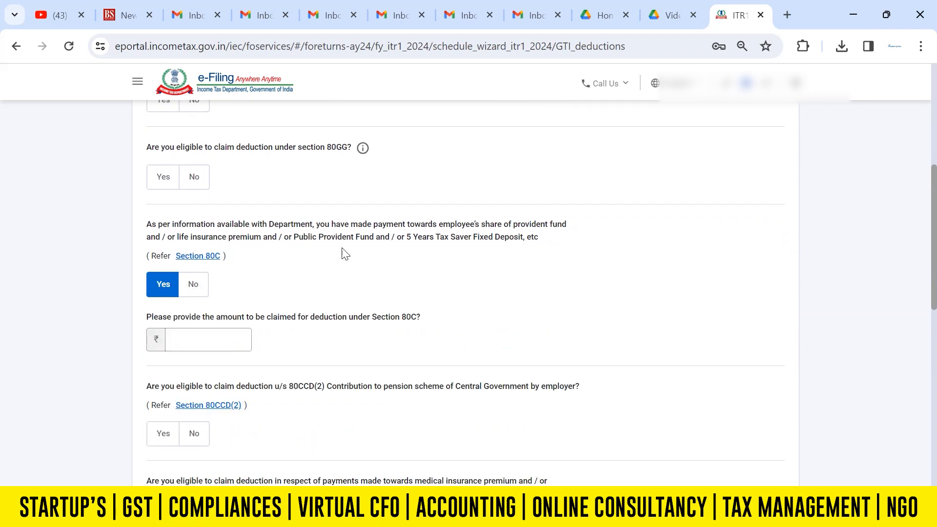
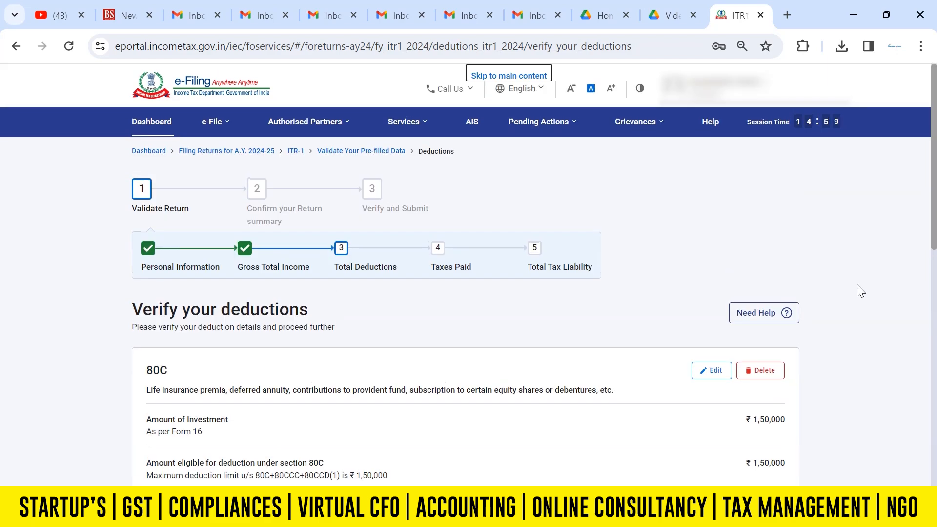
# Start adding an 80D health insurance deduction, answering No to a senior citizen in the family and entering 27,600 as Self & Family health insurance
pyautogui.moveTo(933, 205); pyautogui.dragTo(933, 361)
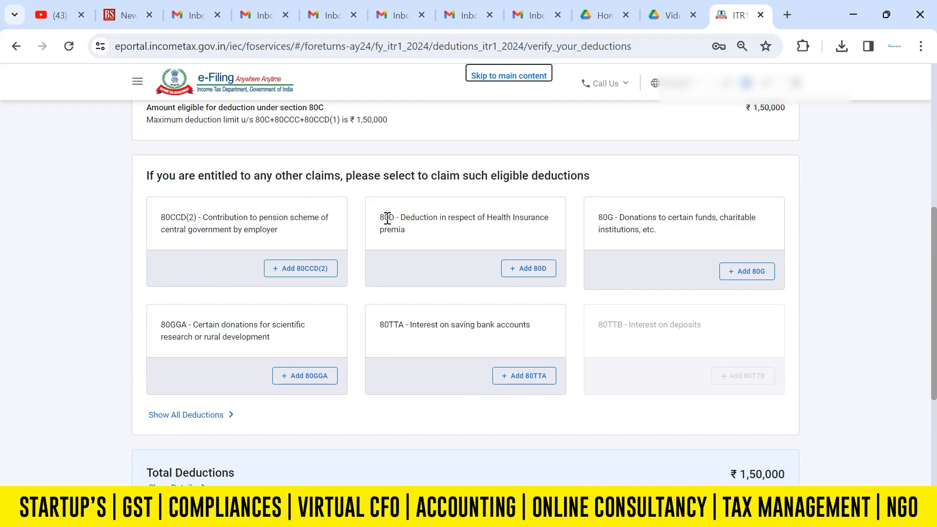
pyautogui.click(535, 270)
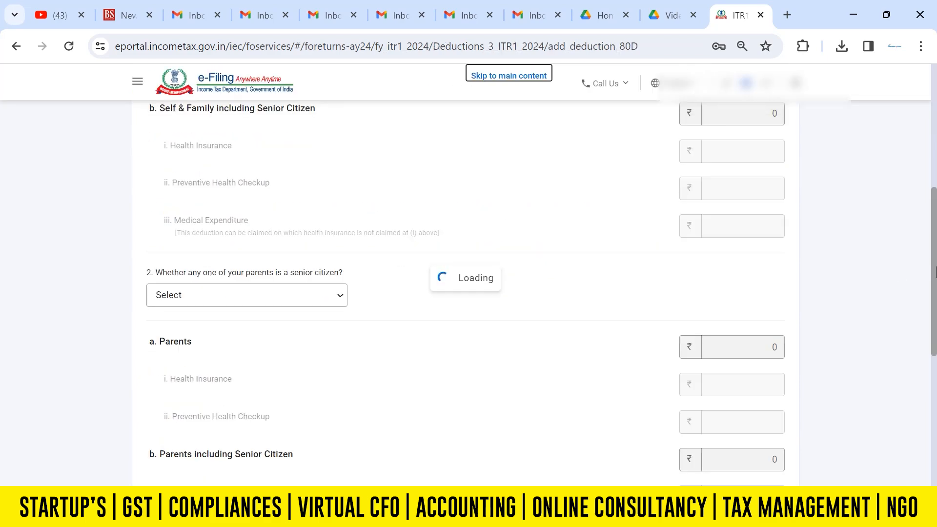
pyautogui.moveTo(935, 272); pyautogui.dragTo(934, 180)
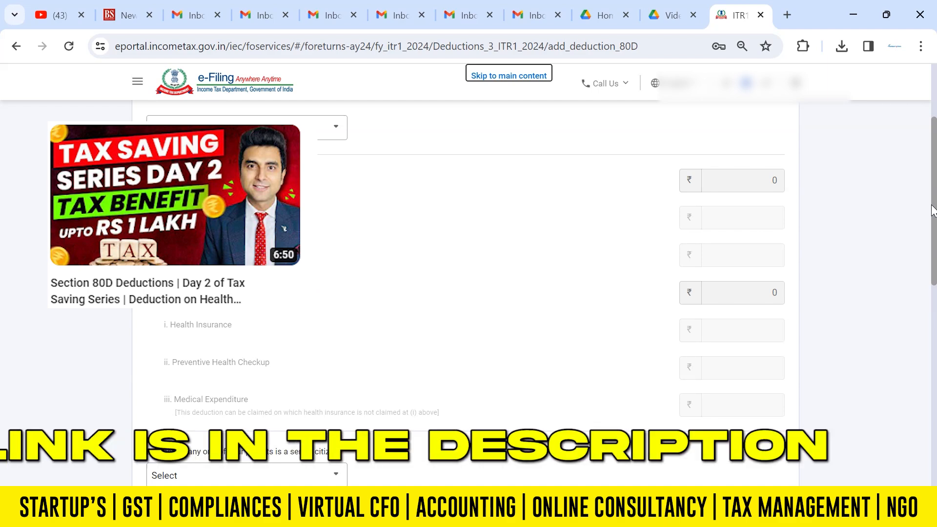
pyautogui.moveTo(935, 214); pyautogui.dragTo(935, 176)
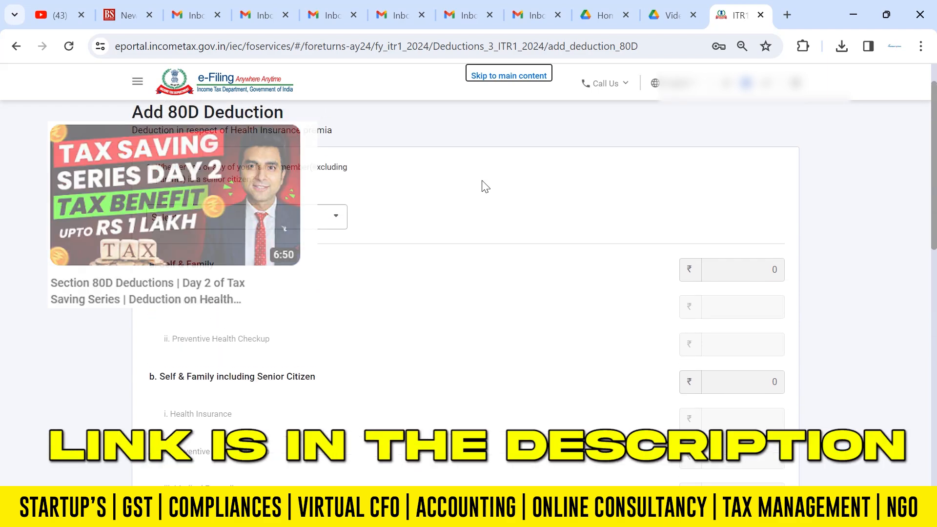
pyautogui.click(251, 218)
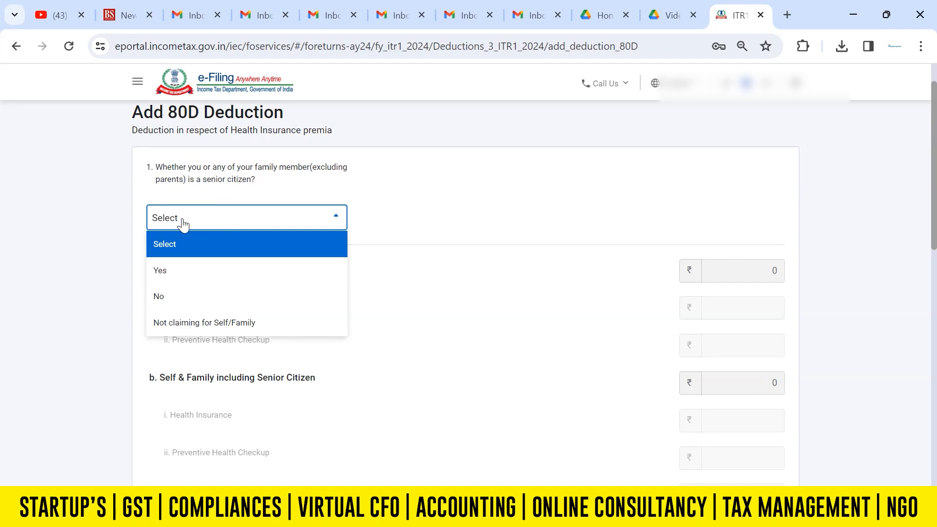
pyautogui.click(174, 306)
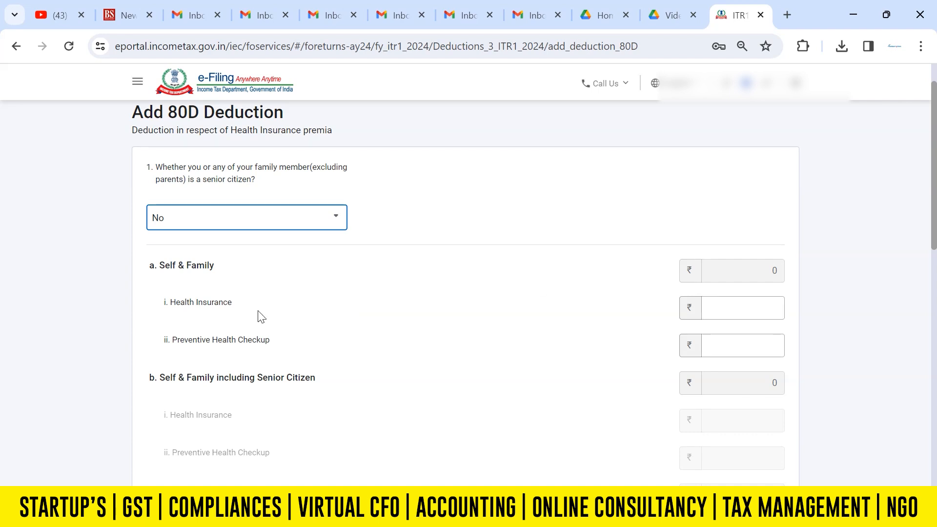
pyautogui.click(731, 305)
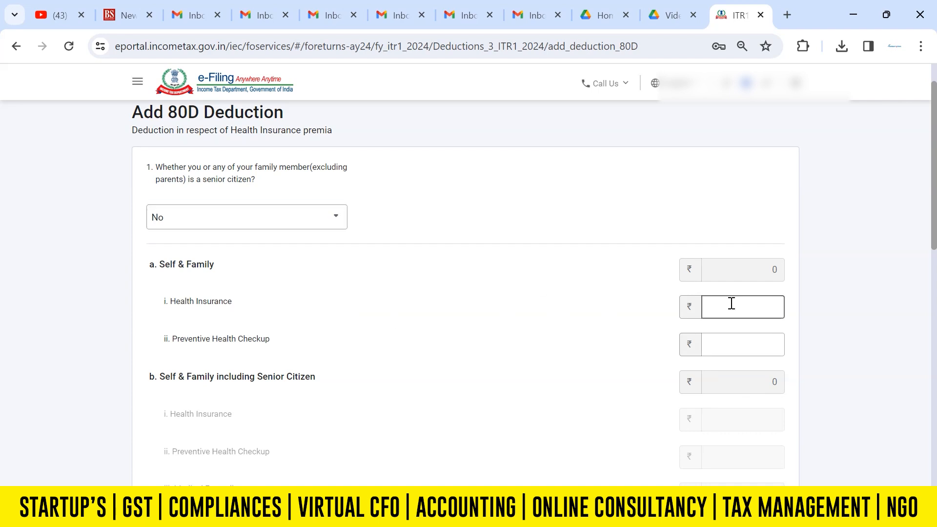
pyautogui.write('27600')
pyautogui.click(901, 283)
# Choose Not claiming for Parents in the parents' senior citizen question and add the 80D deduction to the return
pyautogui.moveTo(935, 242)
pyautogui.mouseDown()
pyautogui.moveTo(934, 426)
pyautogui.moveTo(933, 376)
pyautogui.mouseUp()
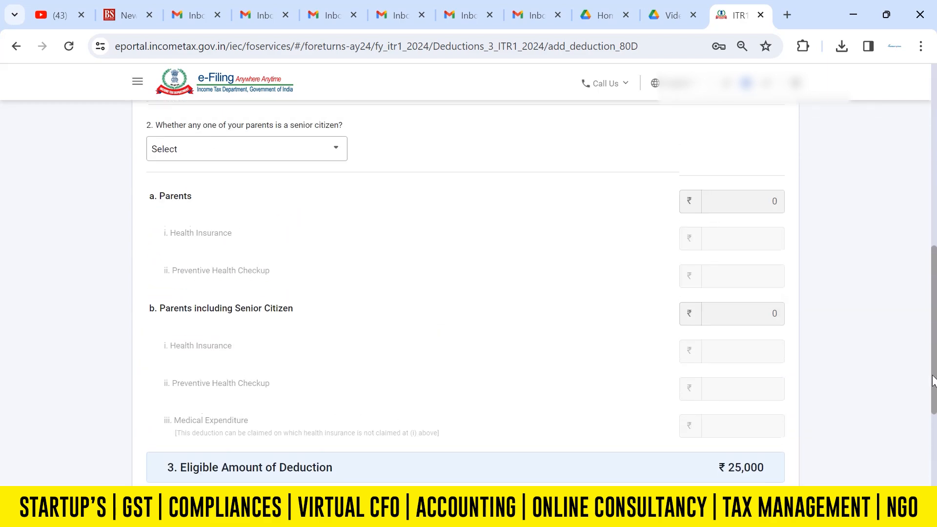
pyautogui.click(303, 148)
pyautogui.click(299, 254)
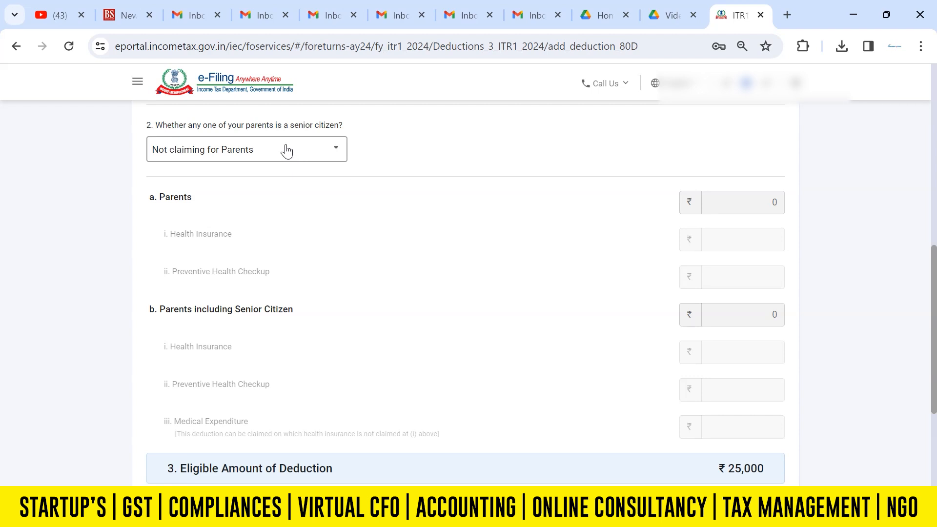
pyautogui.scroll(-3, 922, 340)
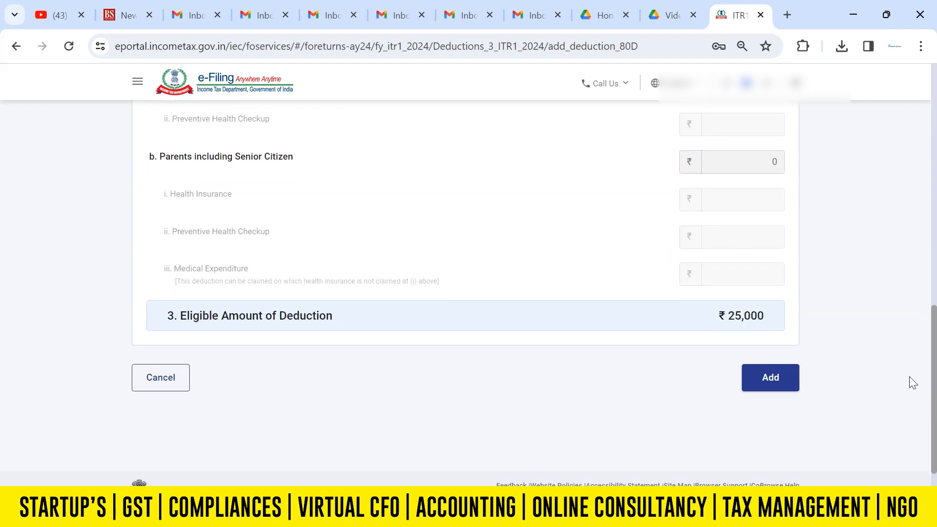
pyautogui.click(768, 381)
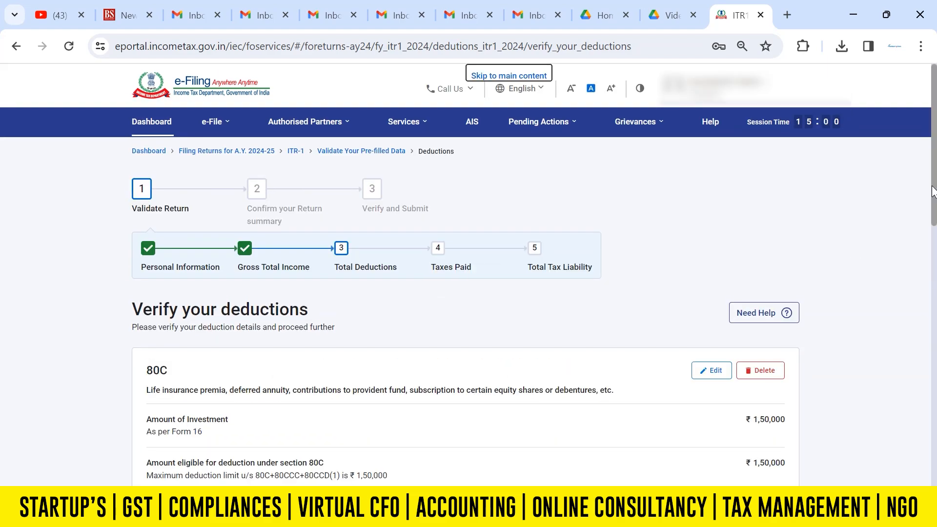
# Confirm the Total Deductions section and open the Tax Paid section from the return summary
pyautogui.moveTo(933, 192); pyautogui.dragTo(935, 463)
pyautogui.click(751, 375)
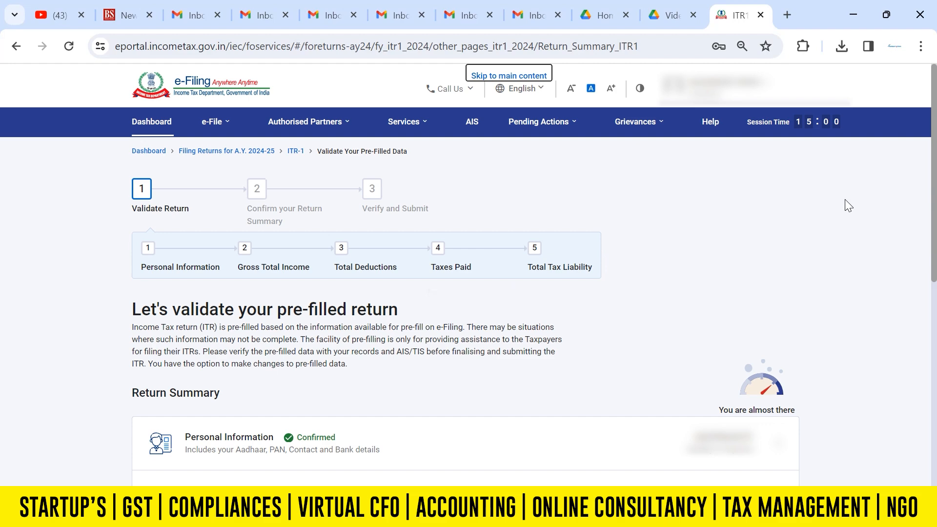
pyautogui.moveTo(921, 164); pyautogui.dragTo(921, 300)
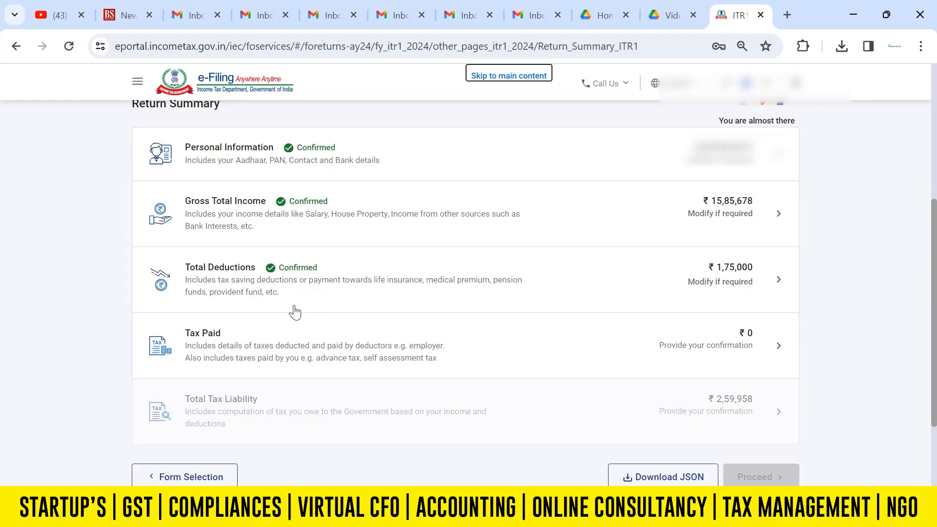
pyautogui.click(326, 349)
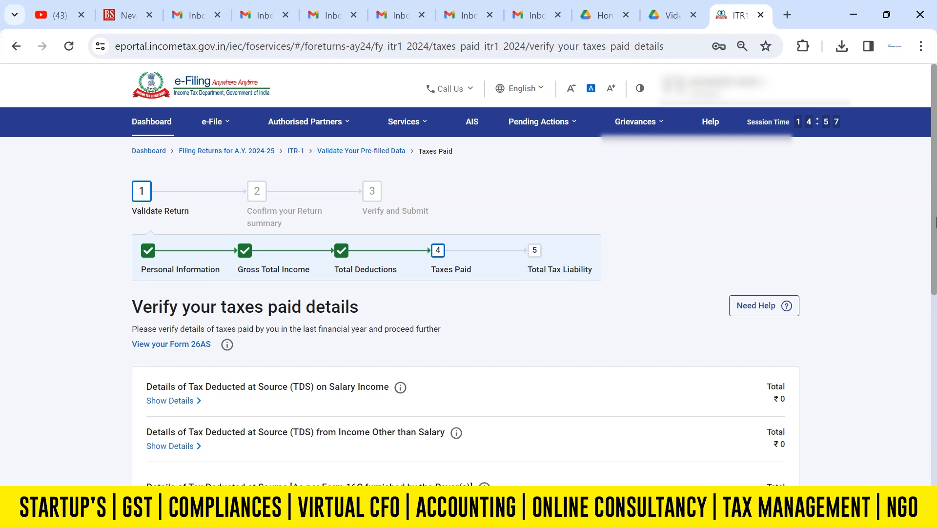
# Expand the TDS details for salary income and for income other than salary, and confirm the Tax Paid section
pyautogui.moveTo(934, 218); pyautogui.dragTo(936, 265)
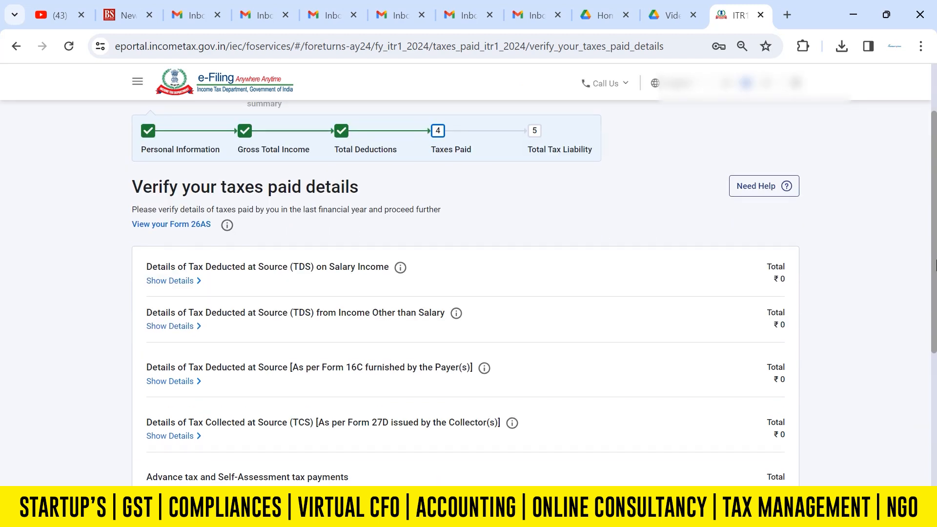
pyautogui.click(184, 282)
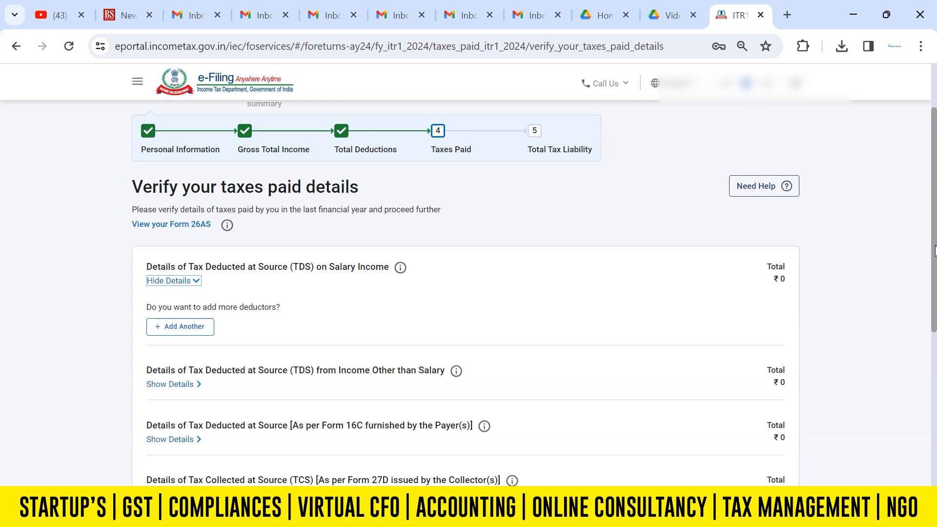
pyautogui.moveTo(935, 249); pyautogui.dragTo(934, 295)
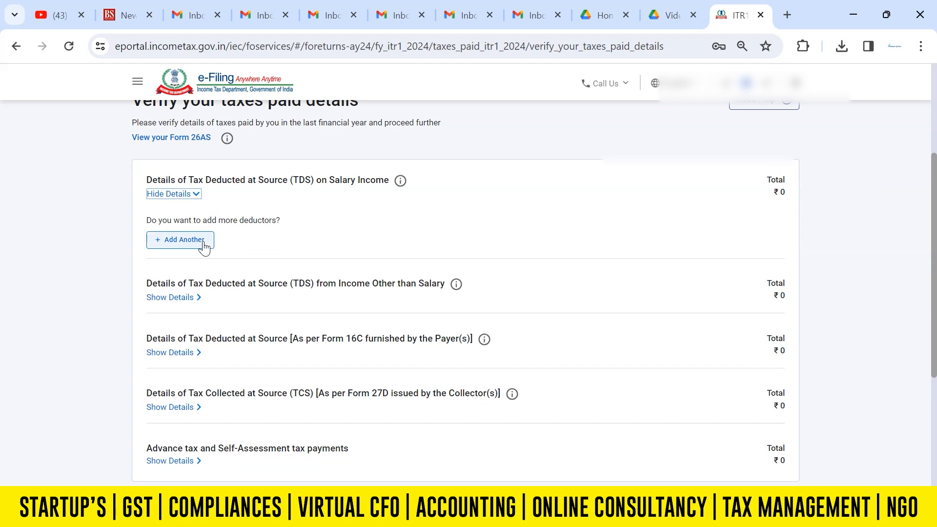
pyautogui.click(178, 298)
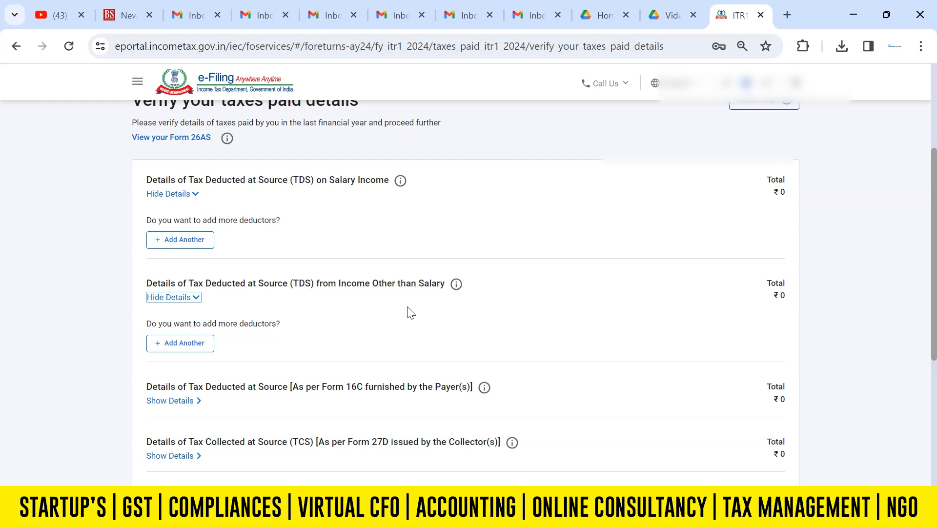
pyautogui.scroll(-5, 934, 302)
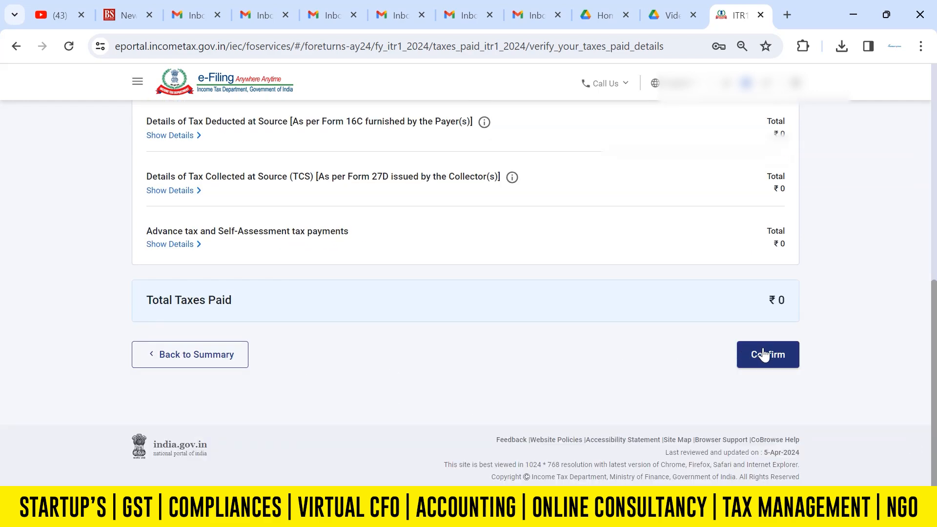
pyautogui.click(765, 355)
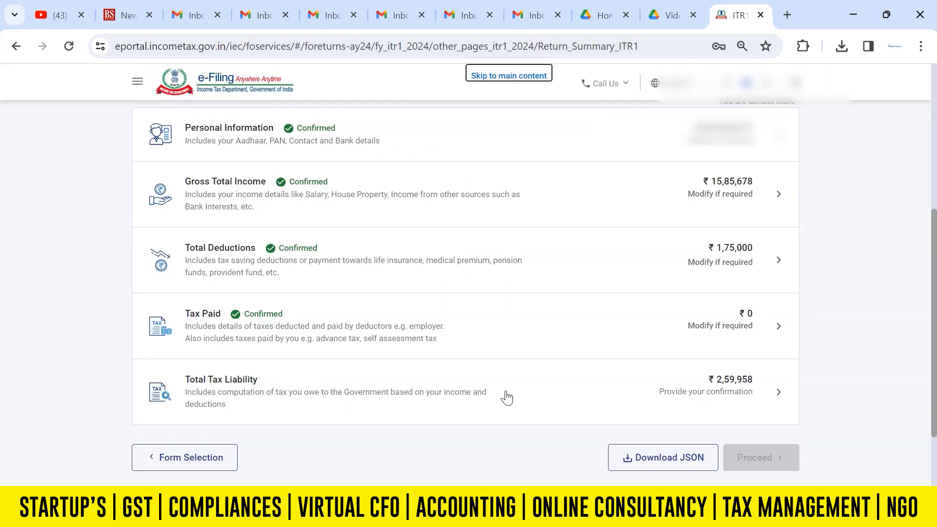
# Open the Total Tax Liability section, review the computation of income, tax, interest and fees, and confirm it
pyautogui.click(700, 398)
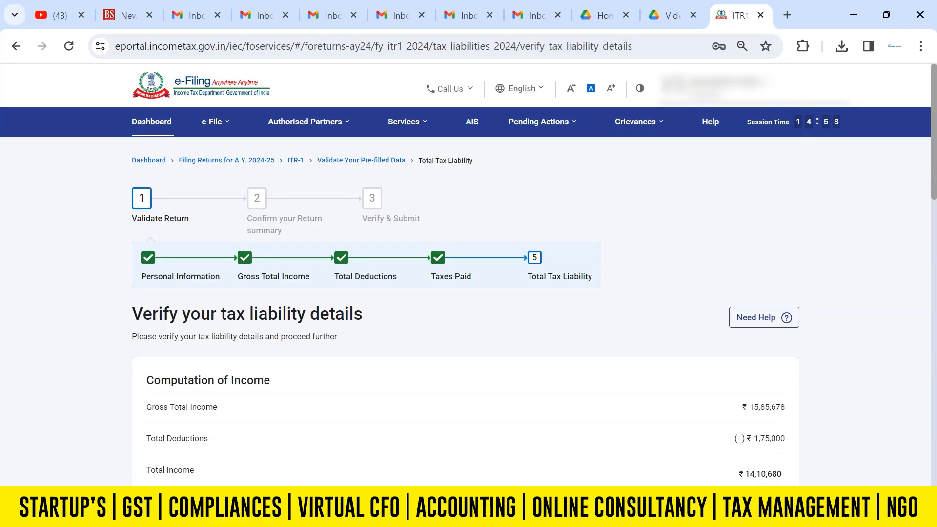
pyautogui.moveTo(934, 176); pyautogui.dragTo(935, 188)
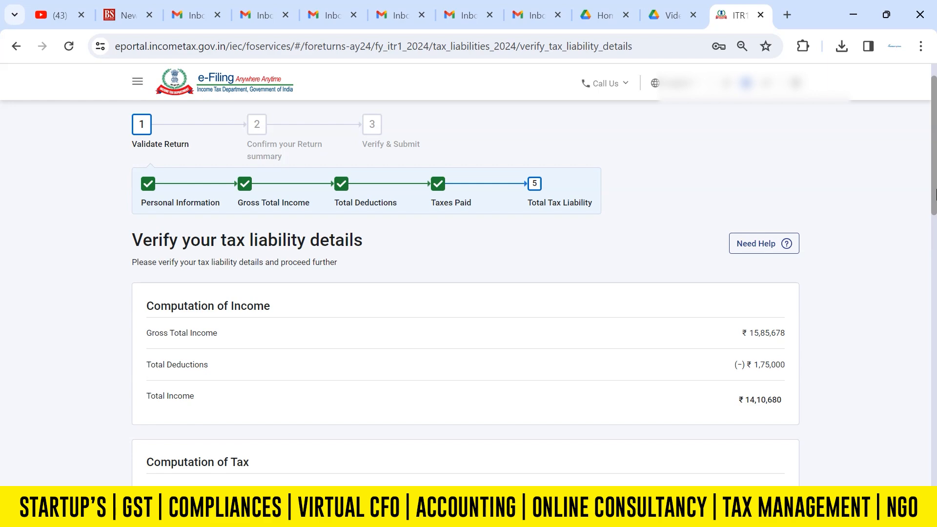
pyautogui.moveTo(934, 194); pyautogui.dragTo(906, 280)
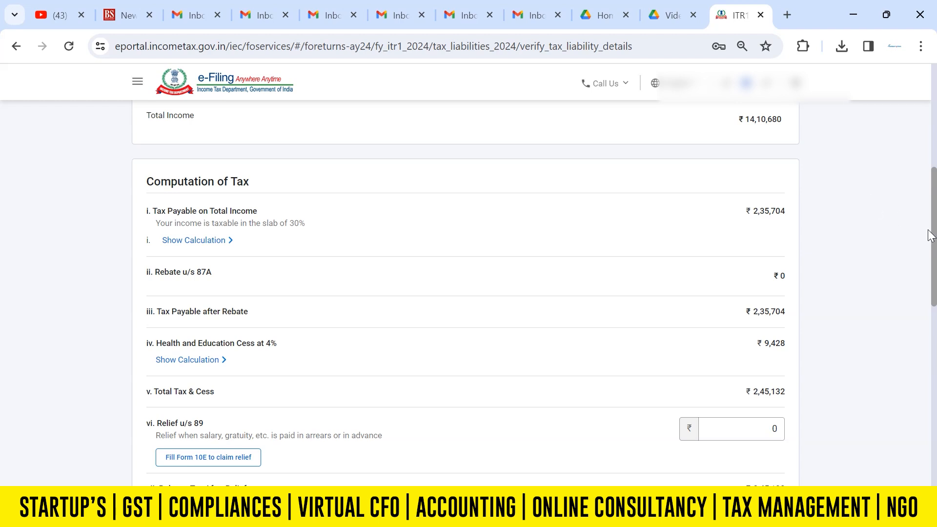
pyautogui.moveTo(935, 249); pyautogui.dragTo(936, 232)
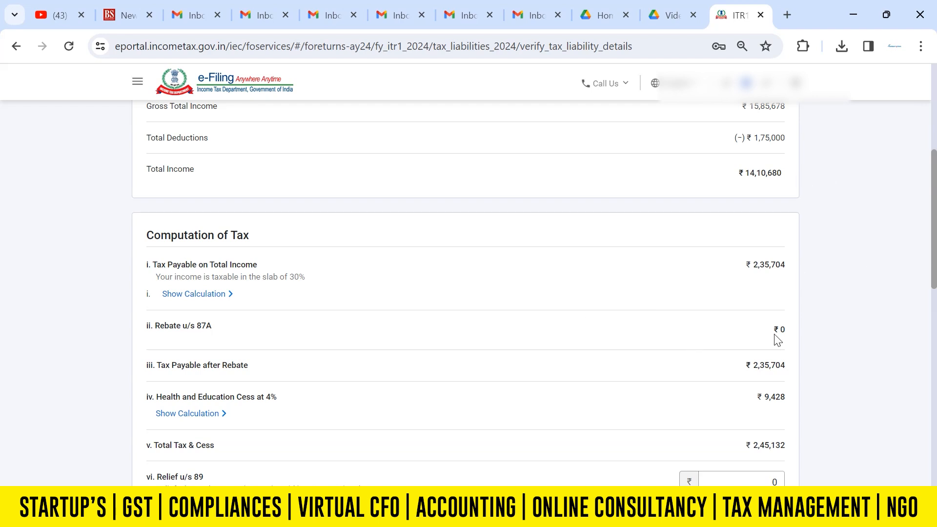
pyautogui.moveTo(936, 258); pyautogui.dragTo(935, 348)
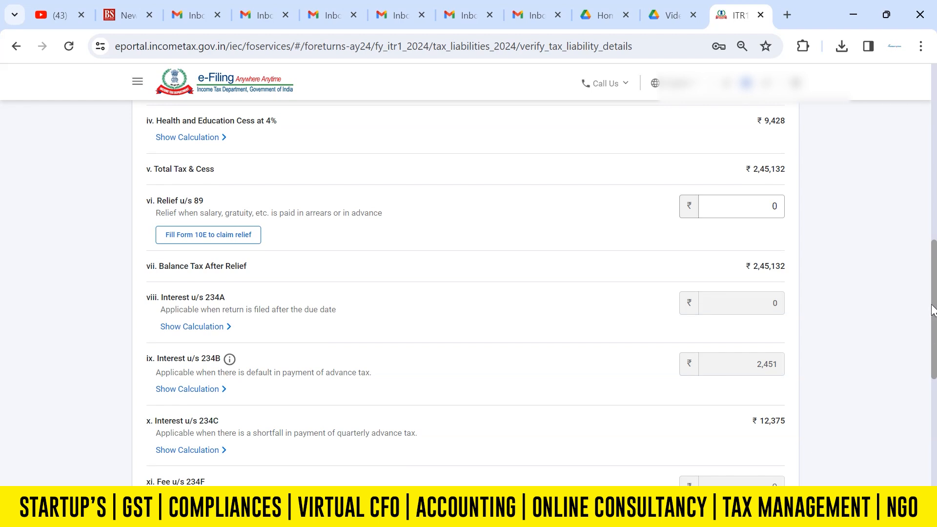
pyautogui.moveTo(935, 313); pyautogui.dragTo(927, 422)
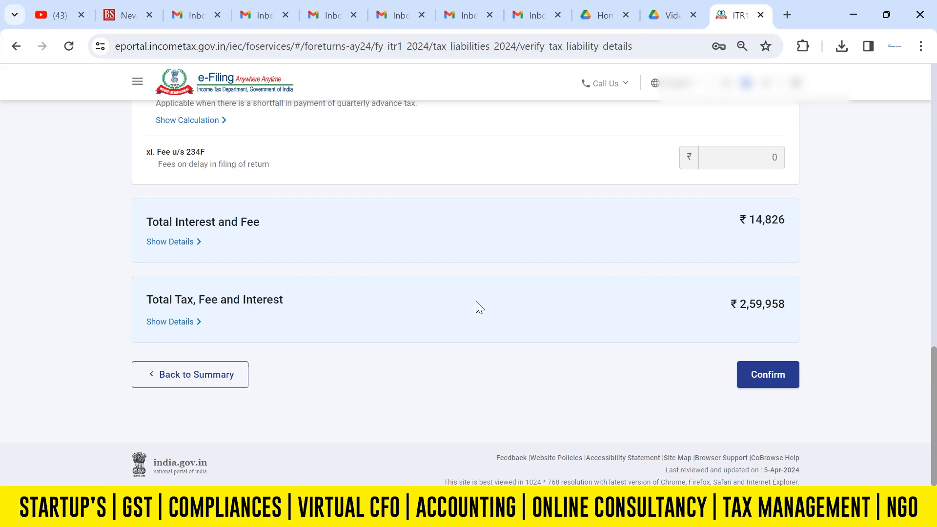
pyautogui.moveTo(935, 381)
pyautogui.mouseDown()
pyautogui.moveTo(933, 273)
pyautogui.moveTo(936, 425)
pyautogui.mouseUp()
pyautogui.click(767, 356)
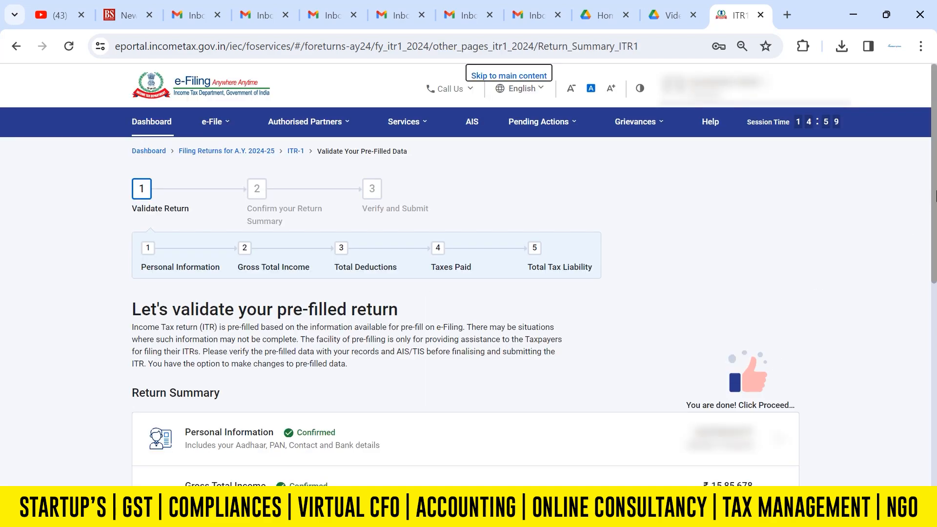
# Proceed from the validated return summary, choose to pay the amount payable now and continue to the e-Pay Tax service
pyautogui.scroll(-7, 604, 282)
pyautogui.click(754, 410)
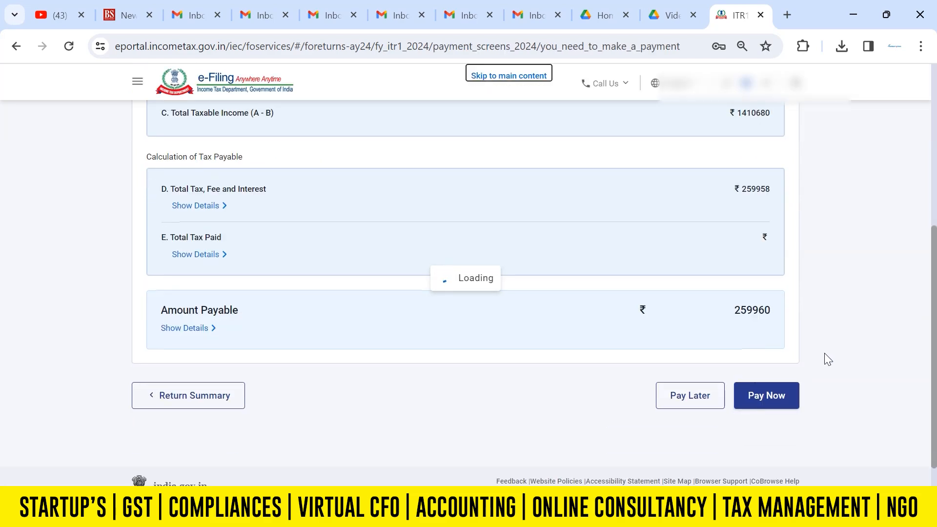
pyautogui.moveTo(932, 254); pyautogui.dragTo(916, 424)
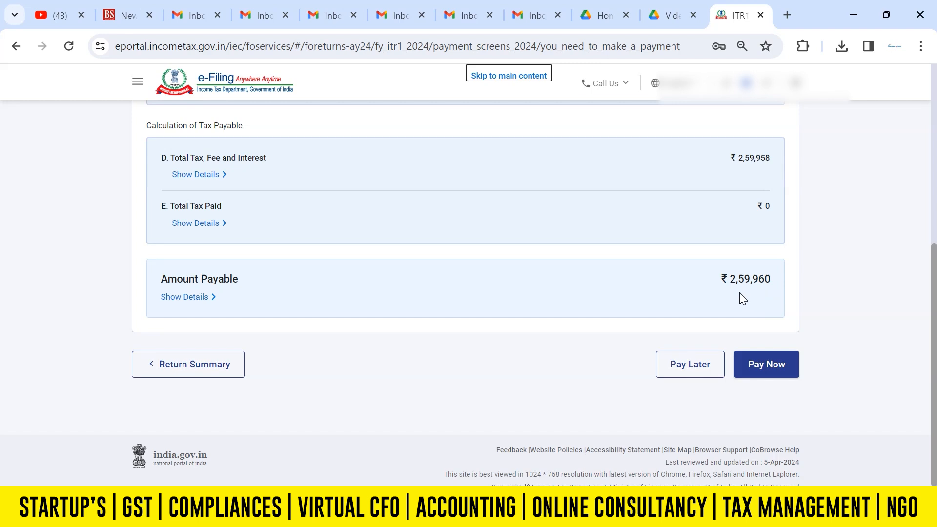
pyautogui.click(764, 361)
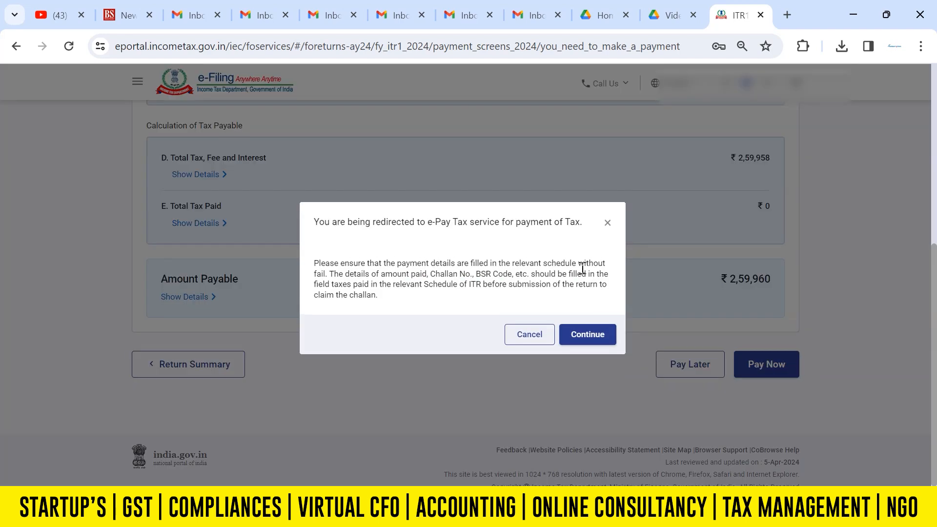
pyautogui.click(589, 335)
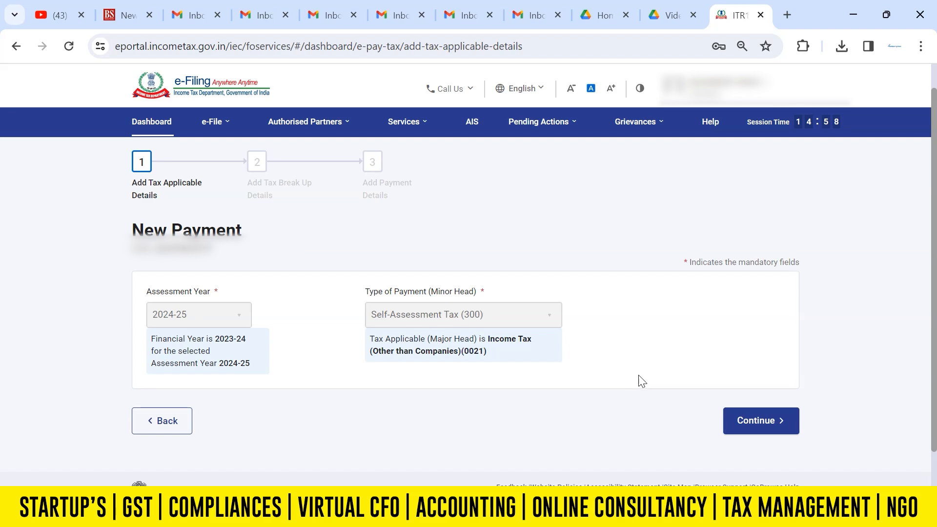
# Accept the Self-Assessment Tax (300) details for 2024-25 and the pre-filled tax break-up, and continue to the payment mode selection
pyautogui.click(756, 421)
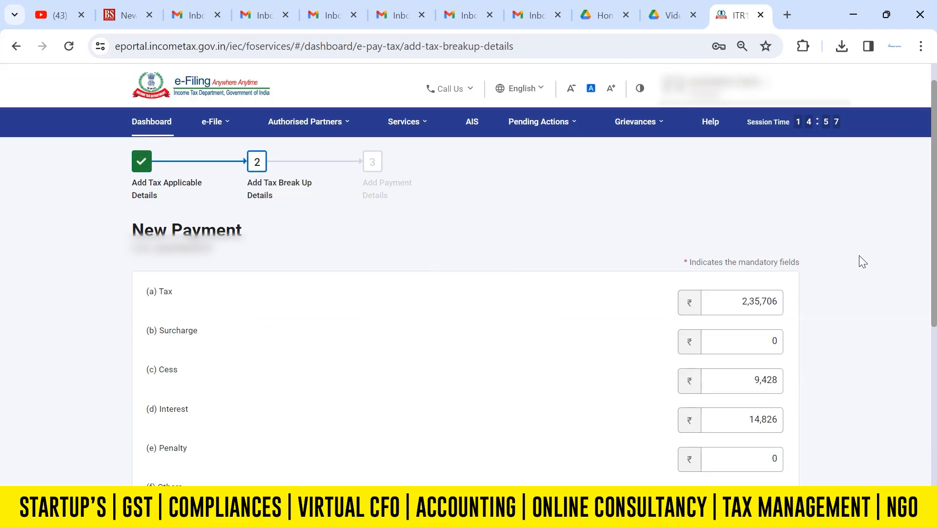
pyautogui.moveTo(934, 234); pyautogui.dragTo(924, 386)
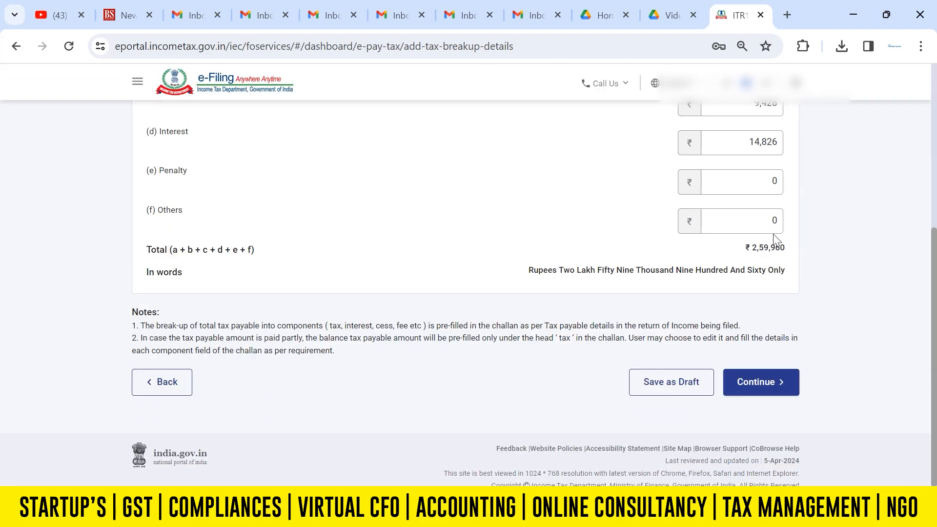
pyautogui.click(745, 385)
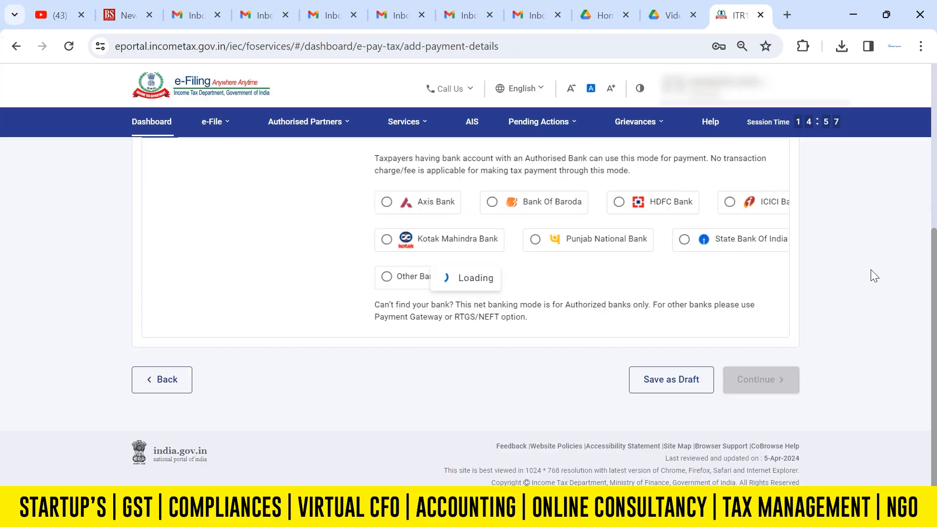
pyautogui.scroll(-4, 586, 234)
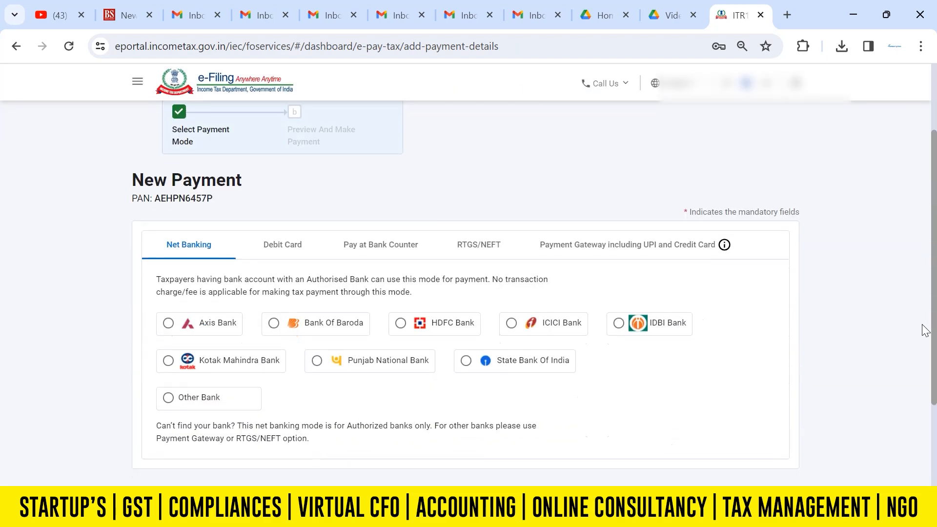